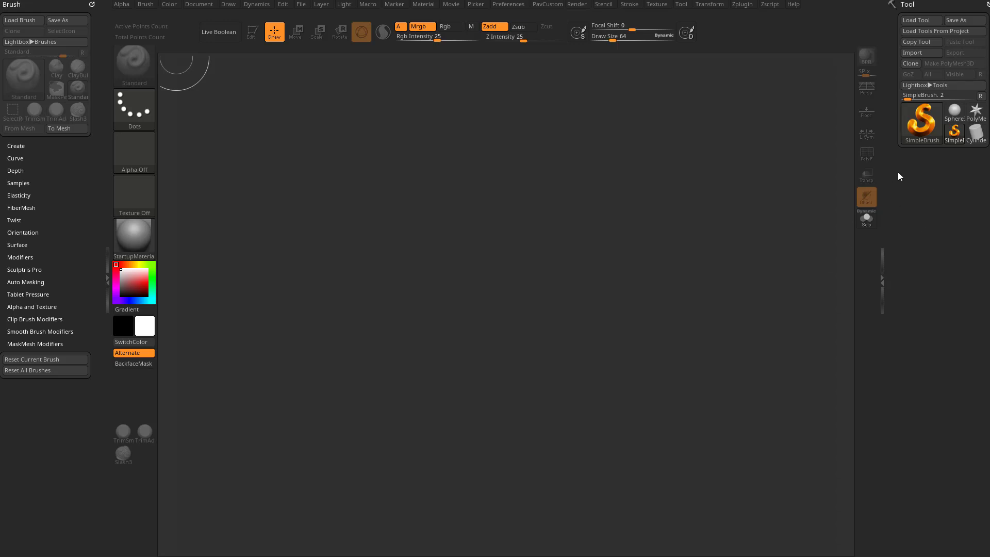
Step: Draw a Sphere3D on the canvas in Edit mode and convert it to a PolyMesh3D
click(952, 121)
drag(486, 266, 526, 377)
key(t)
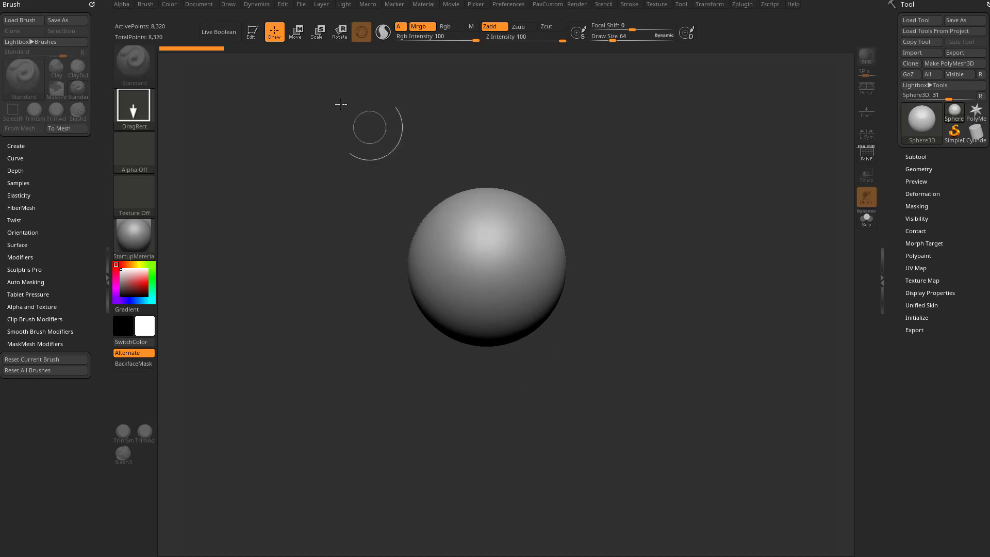
click(943, 63)
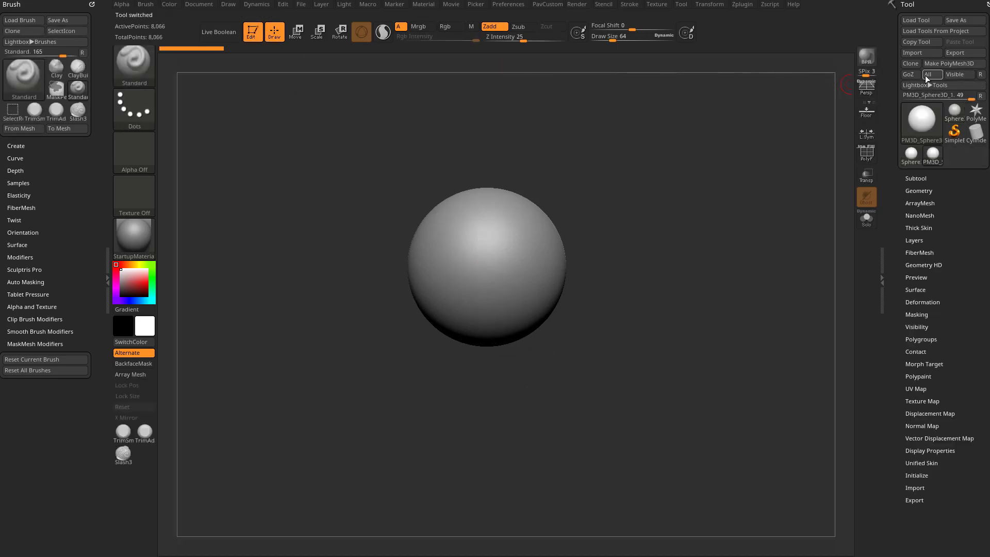
Step: Turn on PolyFrame display for the sphere and assign the SkinShade4 material
click(864, 155)
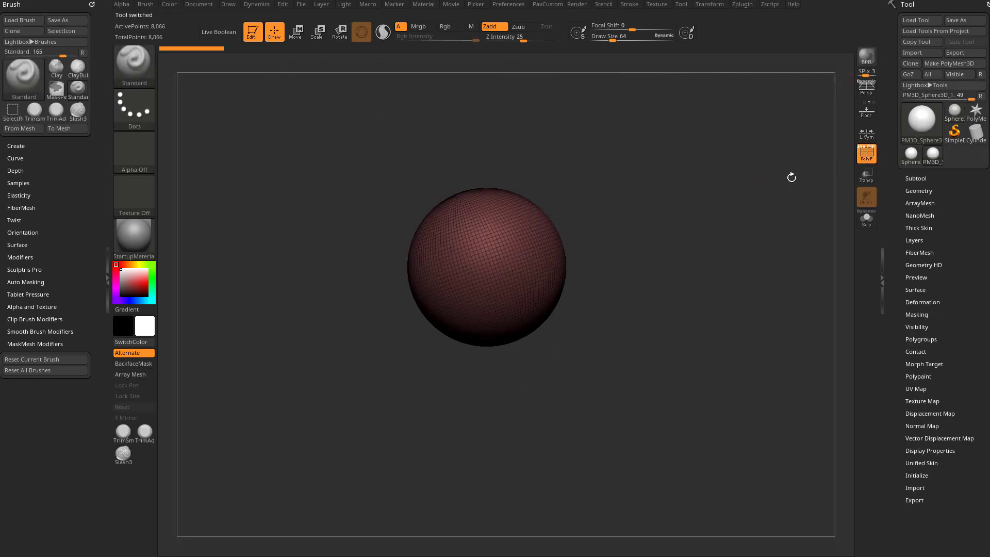
key(f)
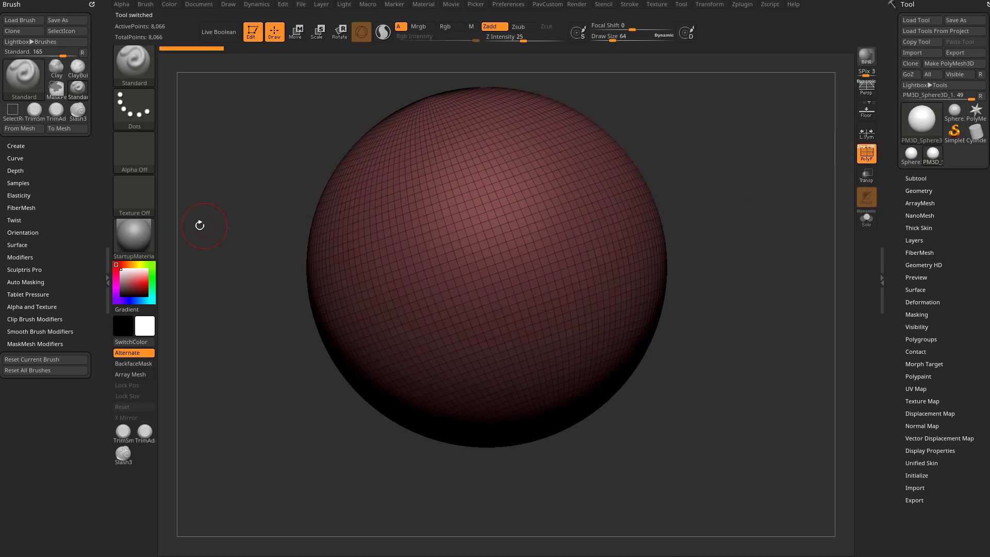
click(145, 236)
click(144, 240)
click(714, 437)
drag(758, 330, 808, 314)
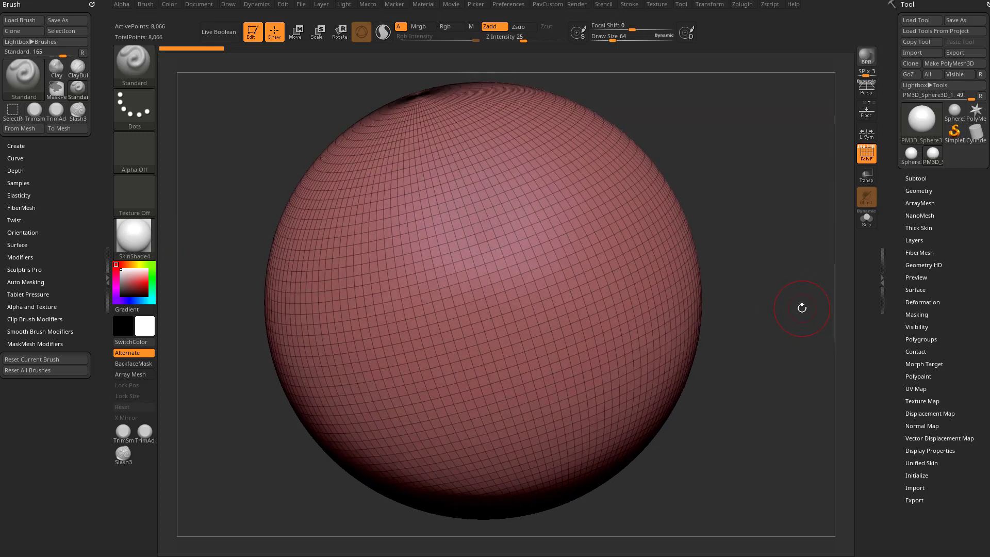
Step: Choose the CurveFlatSnap brush and draw a curved flat strip down the front of the sphere
key(b)
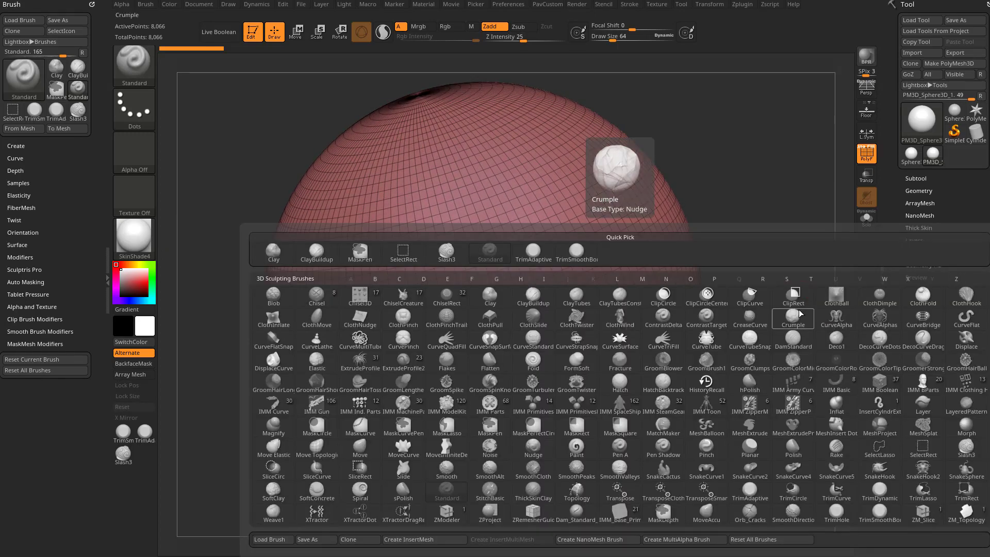
key(c)
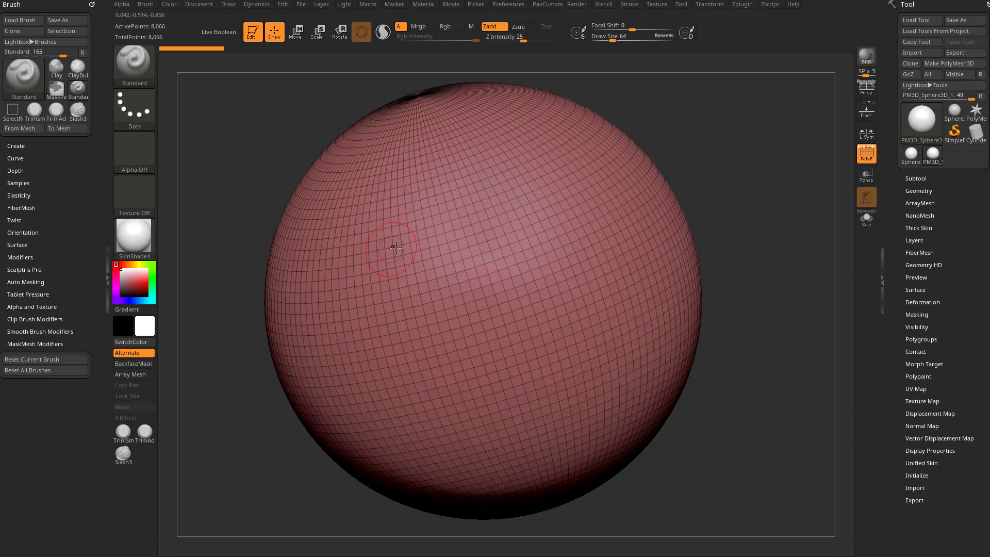
key(b)
key(c)
click(306, 337)
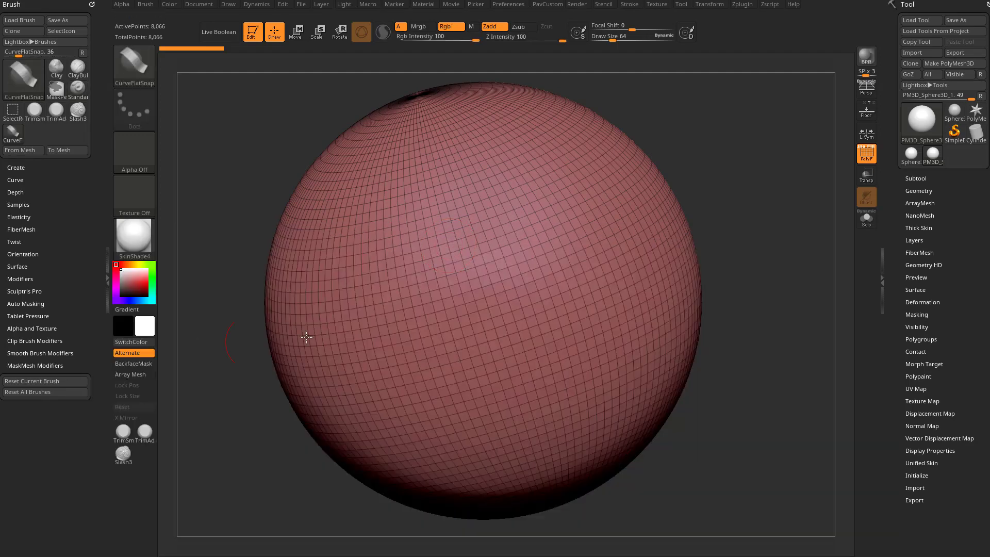
drag(574, 316, 550, 425)
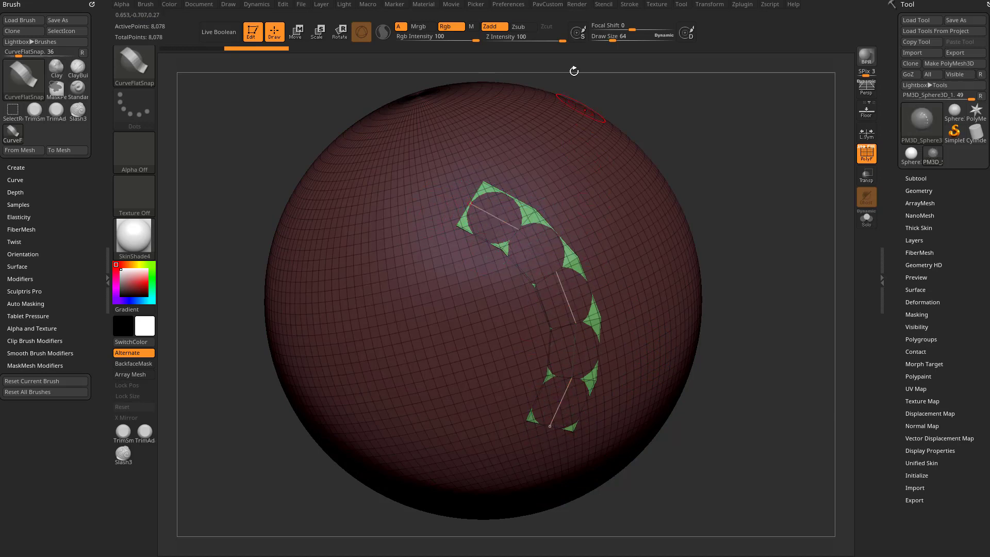
Step: Dock the Stroke palette beside the canvas and expand its Curve settings
click(626, 7)
mouse_move(625, 12)
mouse_down()
mouse_move(41, 26)
mouse_move(25, 64)
mouse_up()
click(21, 162)
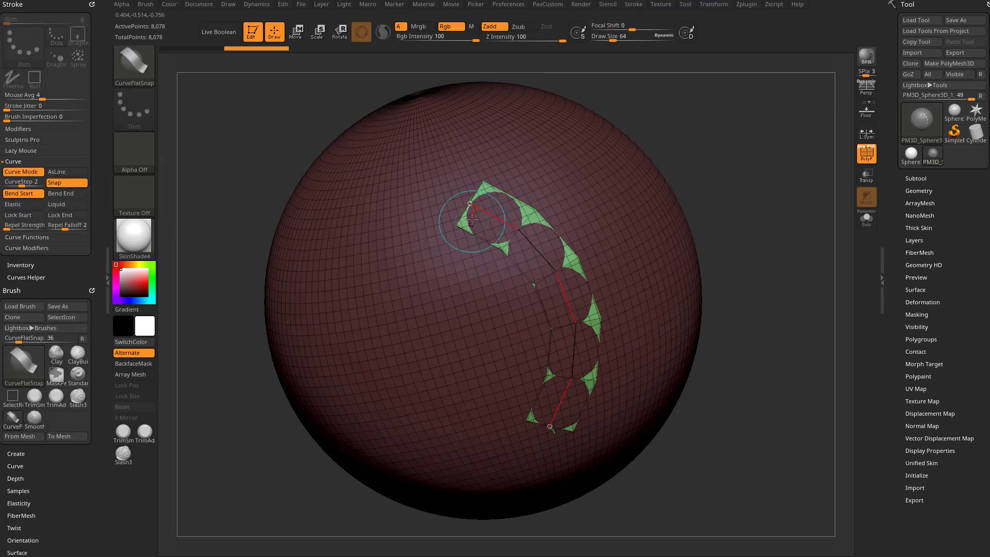
Step: Try pulling the lower end of the strip's curve across the sphere, and undo the move
drag(549, 426, 395, 424)
drag(609, 386, 610, 385)
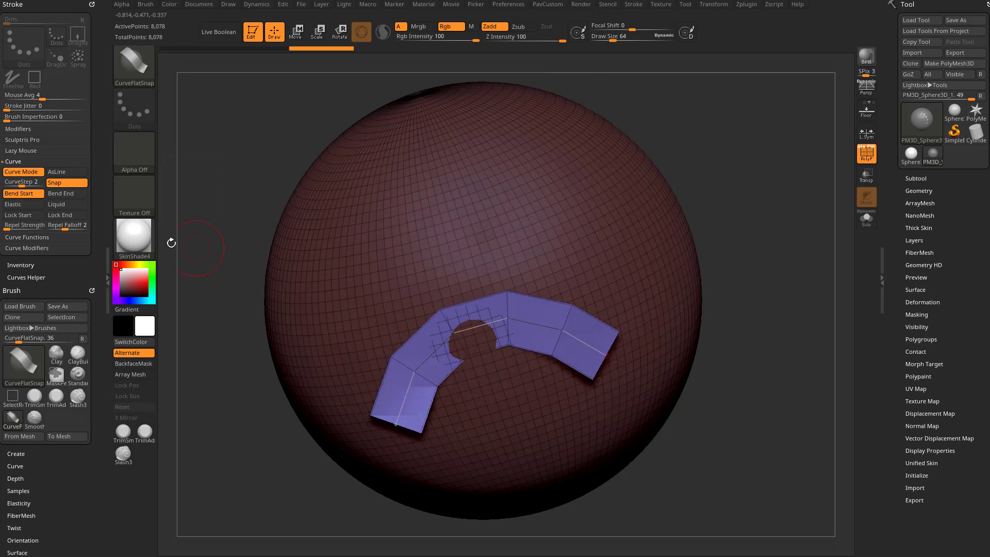
key(ctrl+z)
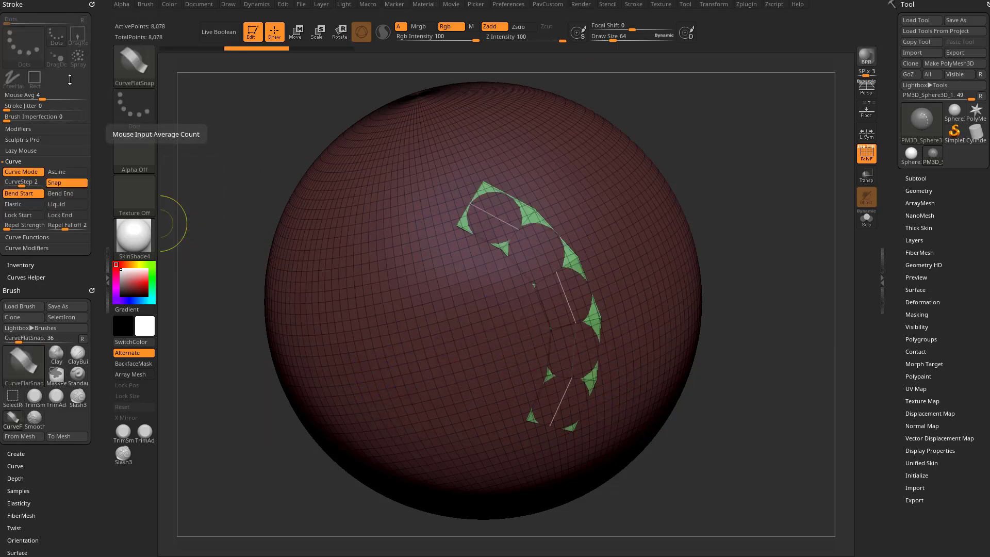
Step: Switch to the web browser and look through the ZBrush 2021 - What's New playlist for the curve brush videos
key(alt+Tab)
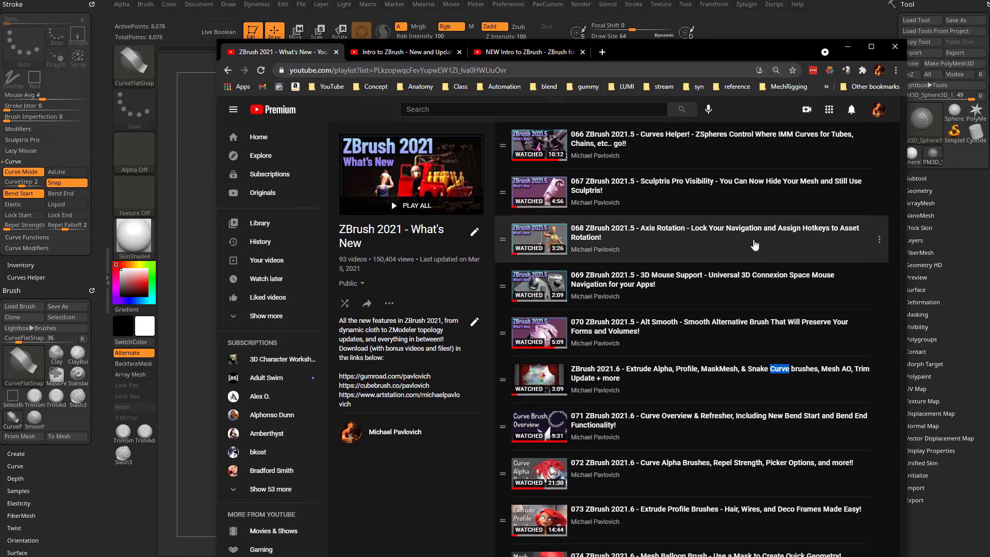
scroll(671, 331, down, 1)
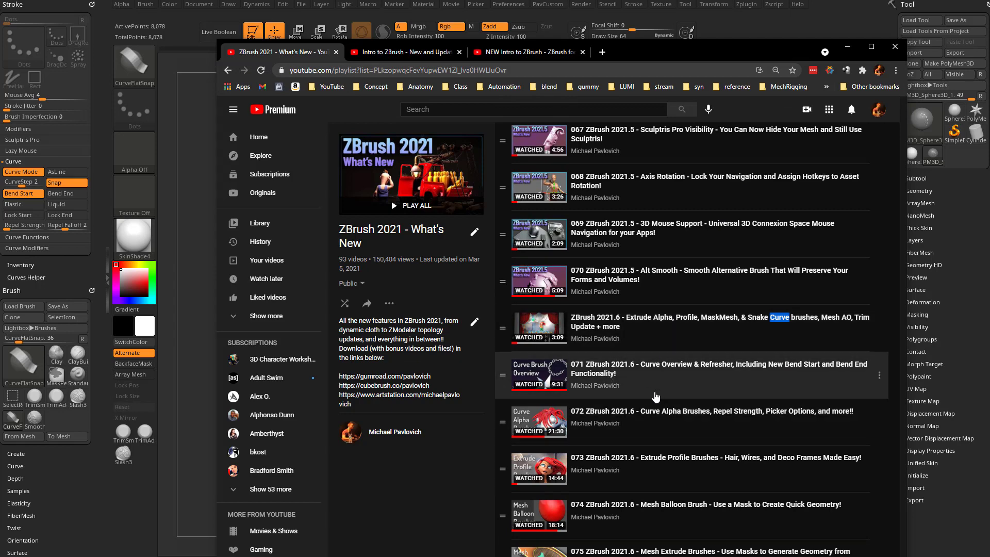
scroll(663, 361, down, 2)
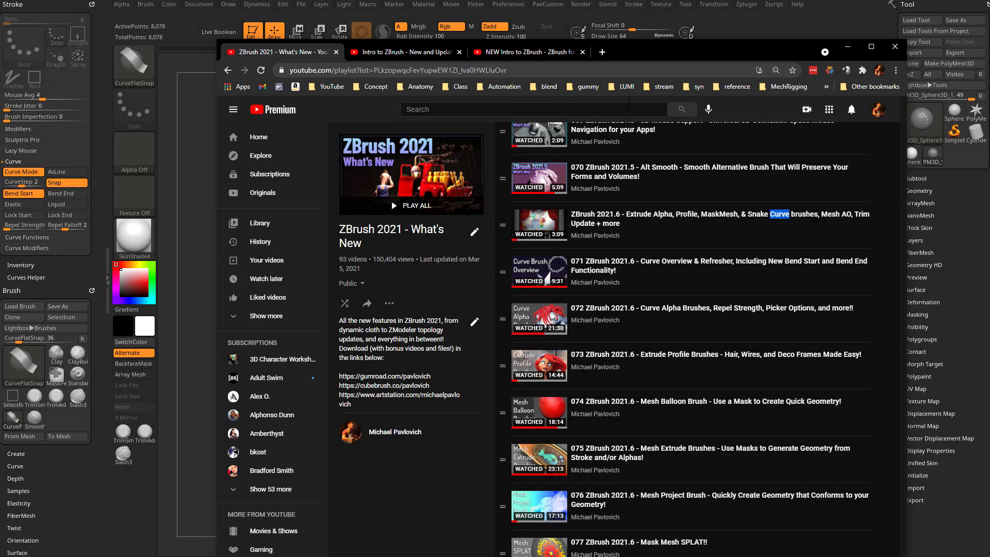
drag(623, 55, 854, 556)
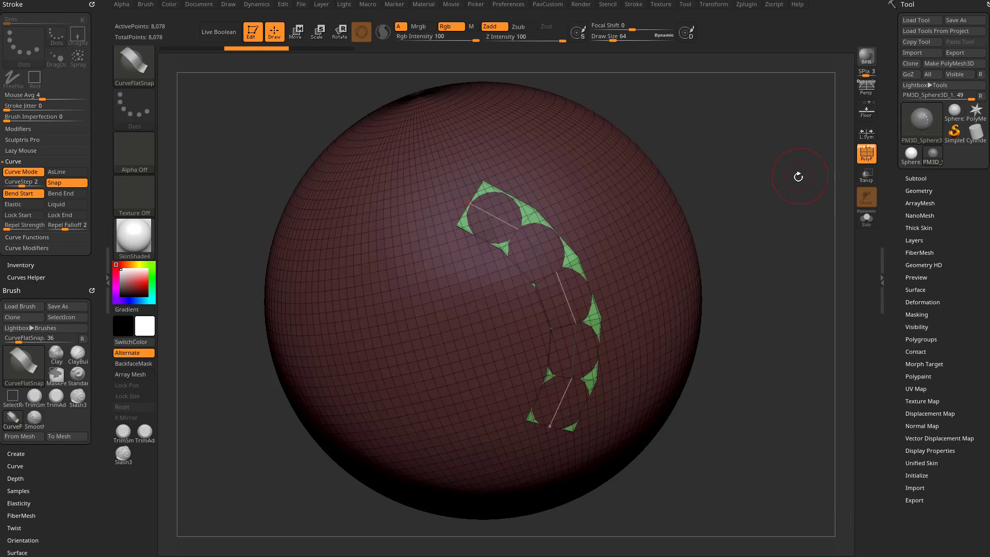
Step: Enable Bend End and reshape the flat strip on the sphere by moving both ends and the middle of its curve
mouse_move(798, 177)
alt+mouse_down()
mouse_move(756, 194)
mouse_move(696, 196)
alt+mouse_up()
click(61, 193)
drag(389, 230, 306, 260)
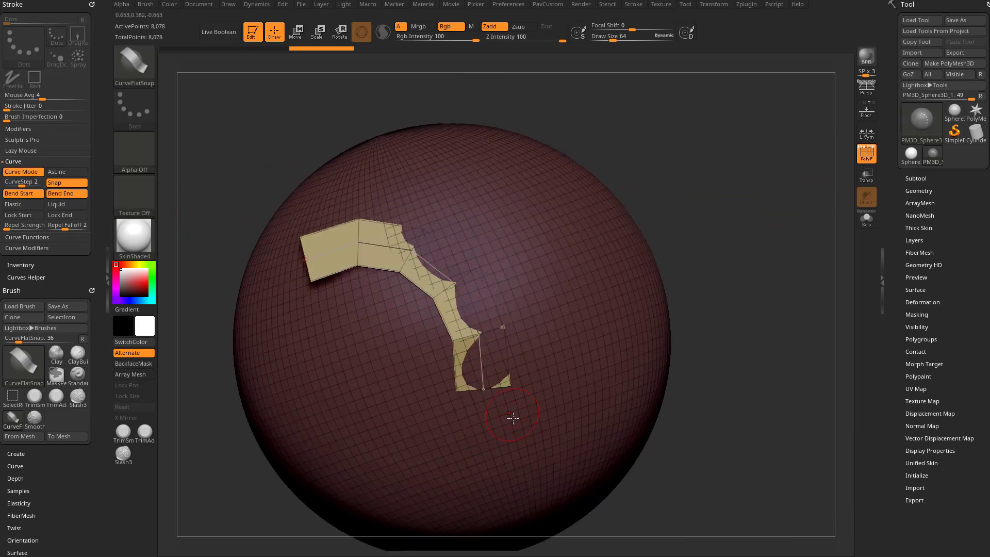
drag(483, 390, 564, 407)
mouse_move(480, 327)
mouse_down()
mouse_move(427, 342)
mouse_move(475, 343)
mouse_up()
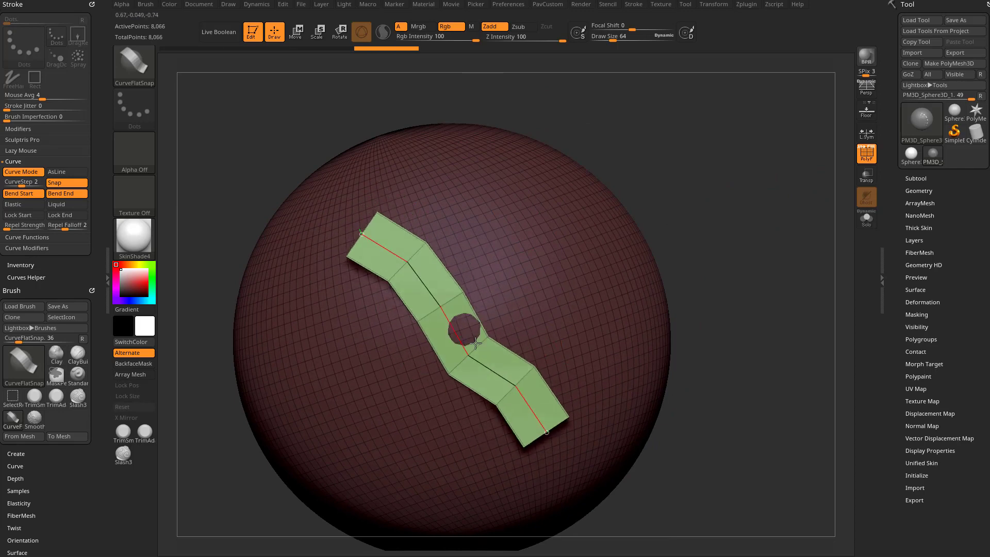
drag(626, 201, 713, 183)
mouse_move(467, 332)
mouse_down()
mouse_move(408, 382)
mouse_move(248, 477)
mouse_up()
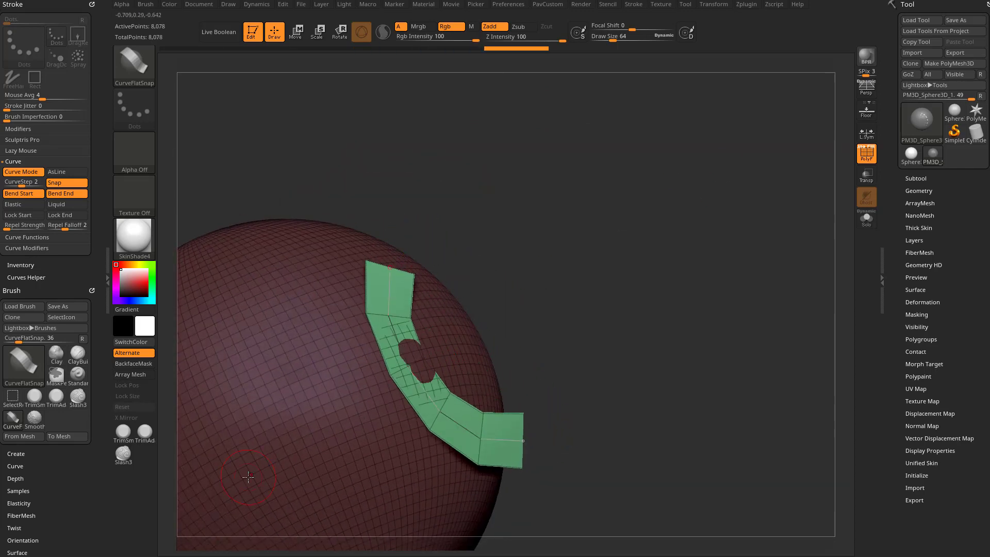
Step: Turn off curve Snap, draw a second flat strip across the sphere, and pull its end off the surface into empty space
click(59, 182)
drag(305, 161, 541, 256)
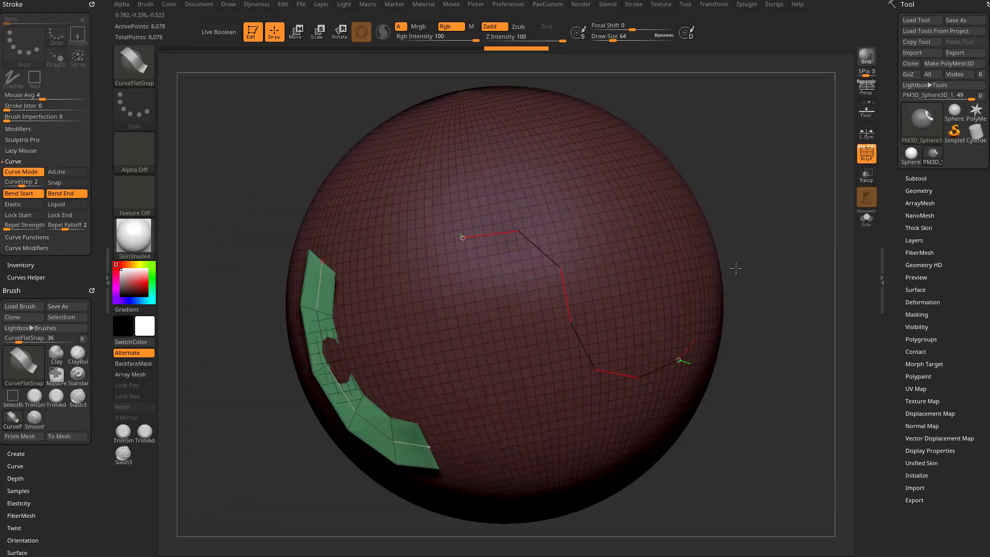
drag(735, 269, 671, 196)
drag(588, 192, 575, 287)
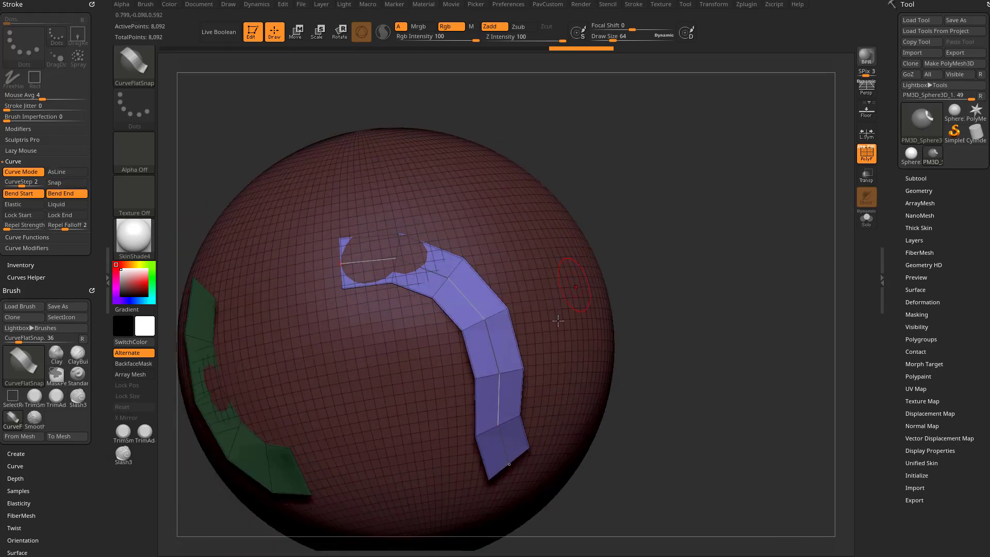
drag(508, 464, 786, 233)
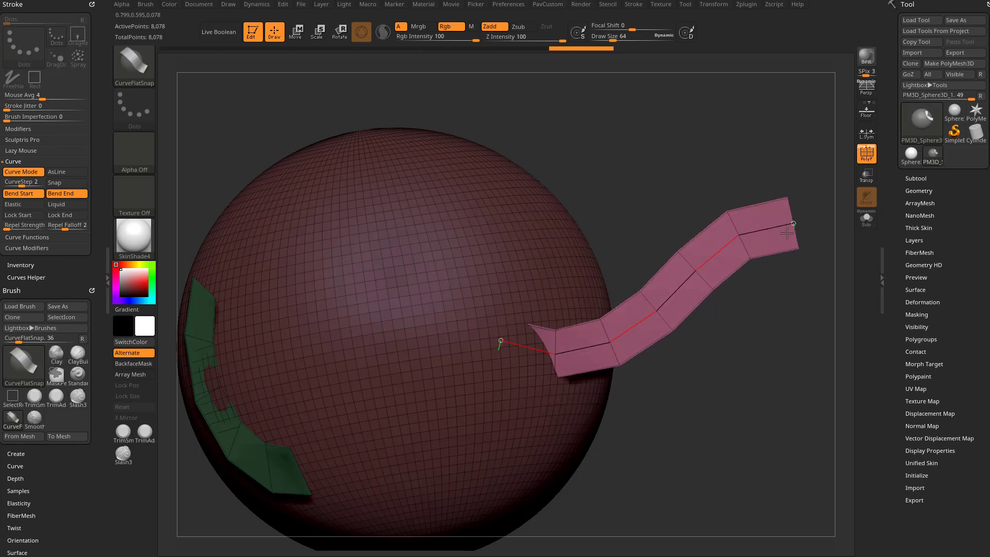
alt+drag(791, 376, 652, 395)
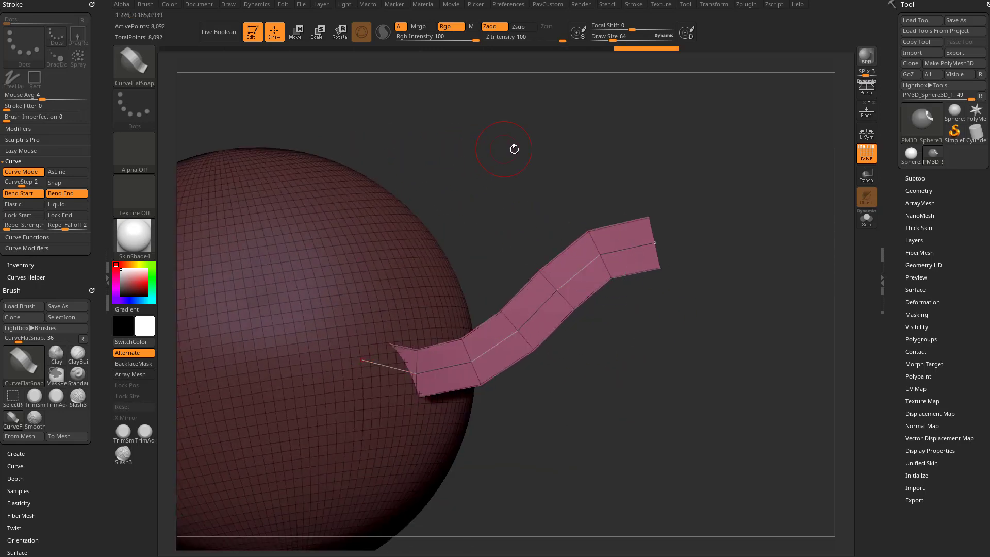
Step: Choose the CurveFlat brush and draw a wavy flat strip from the sphere out into empty space
key(b)
key(c)
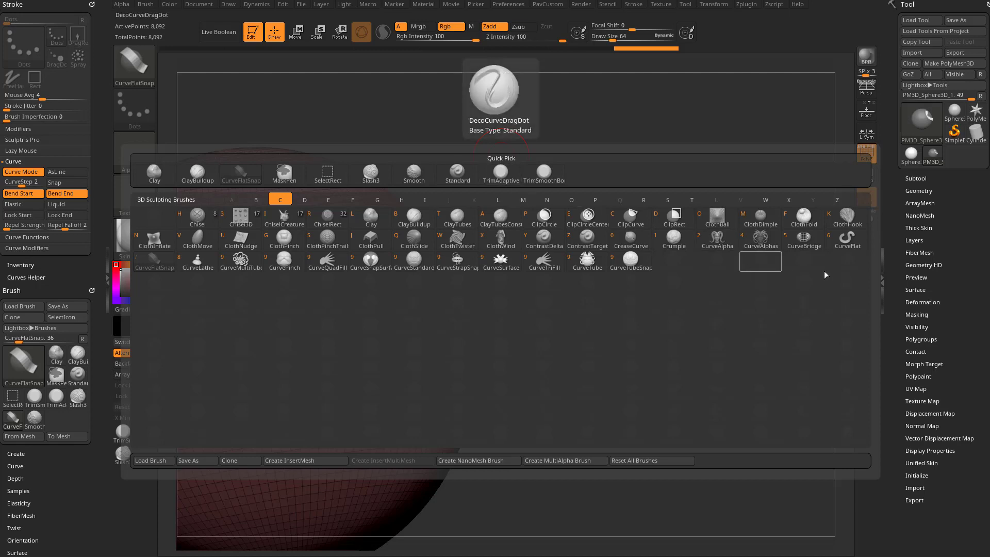
click(847, 238)
drag(719, 184, 179, 269)
drag(306, 172, 573, 244)
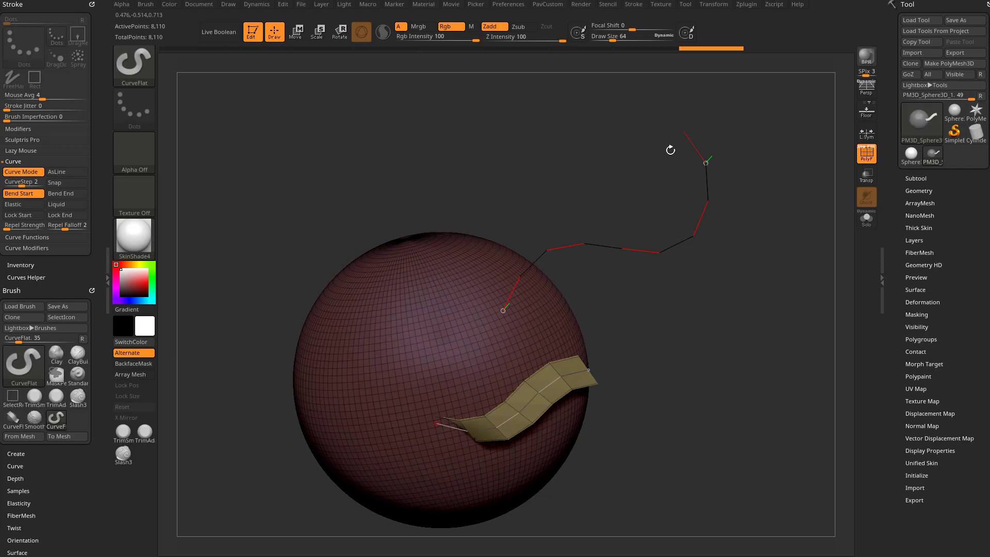
drag(670, 150, 672, 153)
mouse_move(823, 289)
alt+mouse_down()
mouse_move(722, 299)
mouse_move(741, 283)
alt+mouse_up()
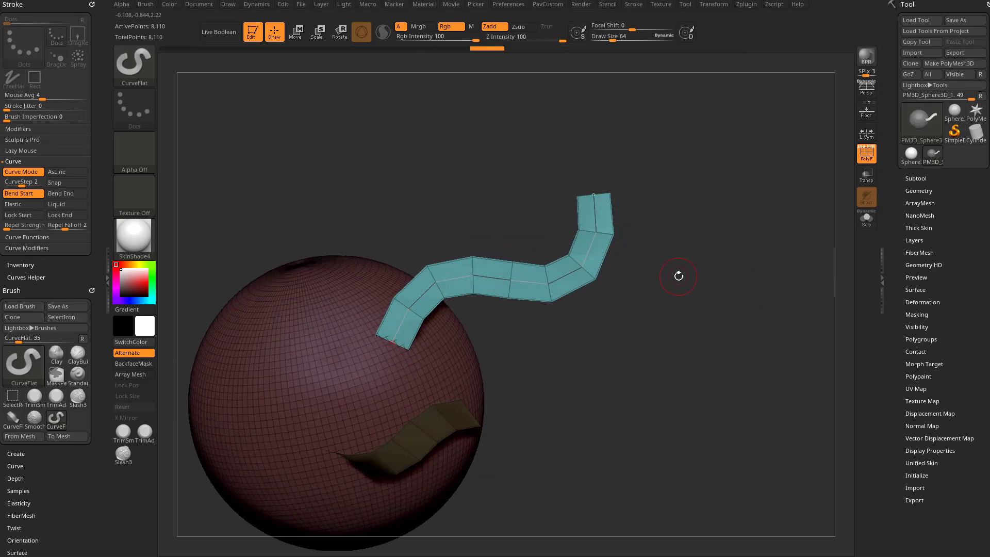
Step: Choose the CurveTube brush and apply it to the existing wavy curve to replace the flat strip with a tube
key(b)
key(c)
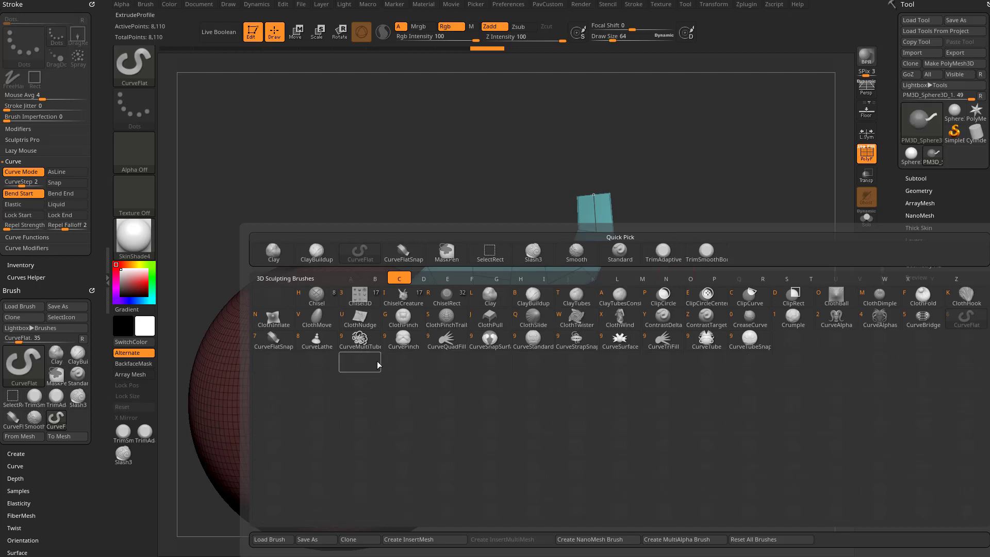
click(720, 334)
drag(758, 338, 703, 349)
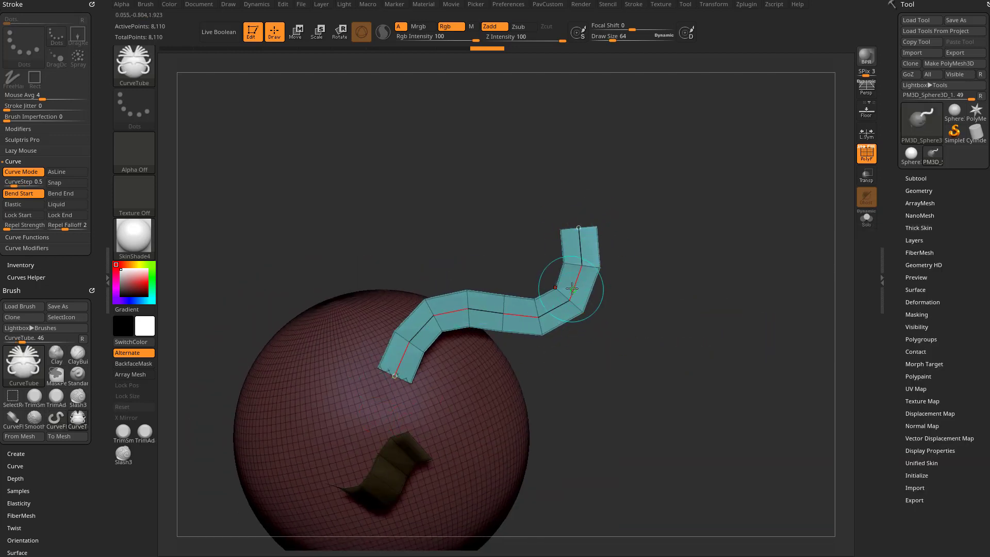
click(707, 345)
drag(692, 337, 574, 303)
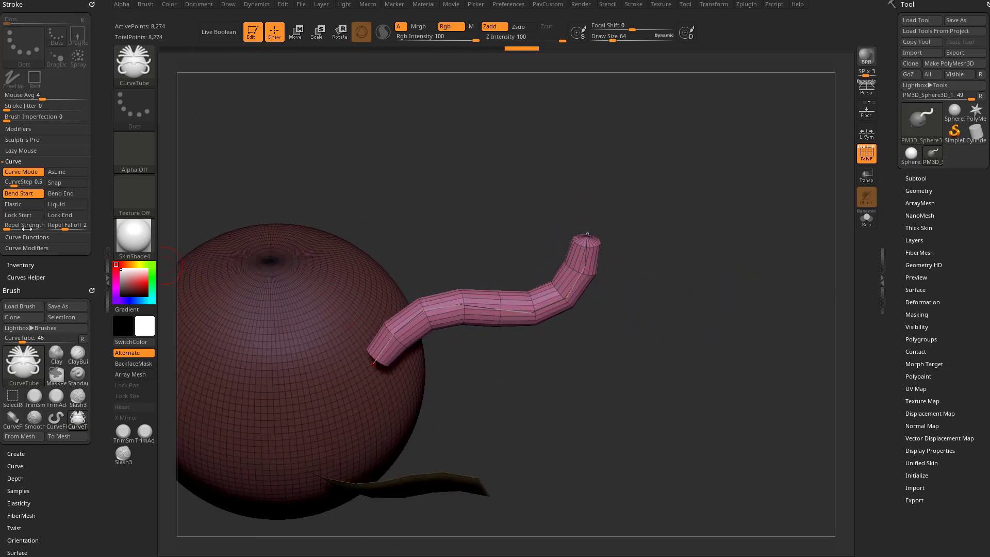
Step: Set the CurveTube brush's Brush Modifier to 45 and update the tube's curve with the new setting
scroll(25, 247, down, 5)
key(shift)
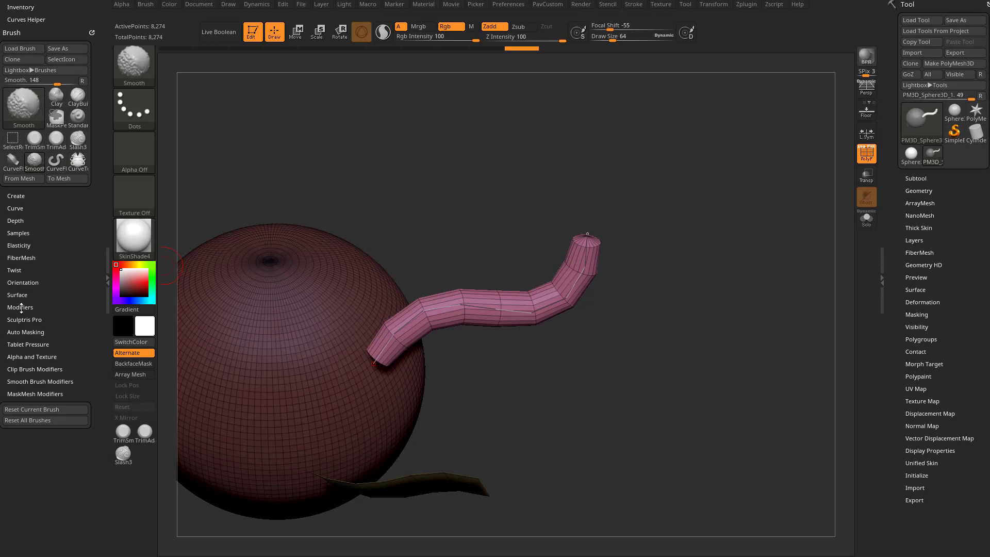
click(21, 307)
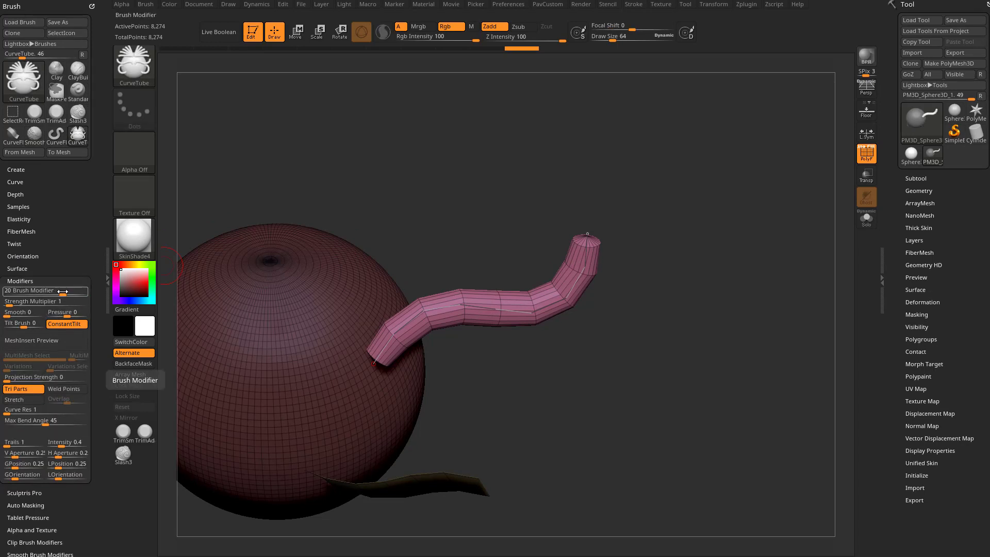
drag(62, 292, 73, 291)
click(570, 302)
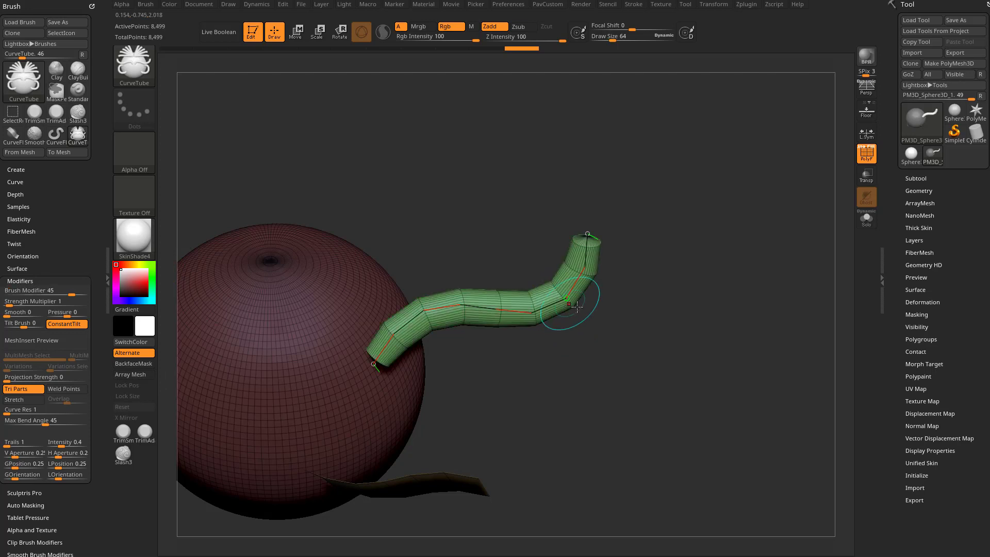
drag(579, 314, 609, 225)
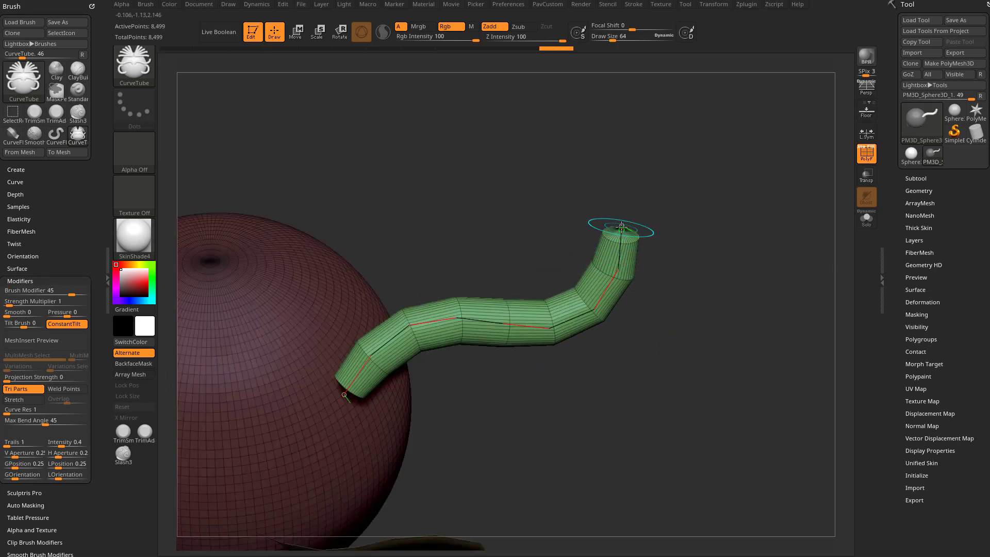
drag(640, 261, 607, 239)
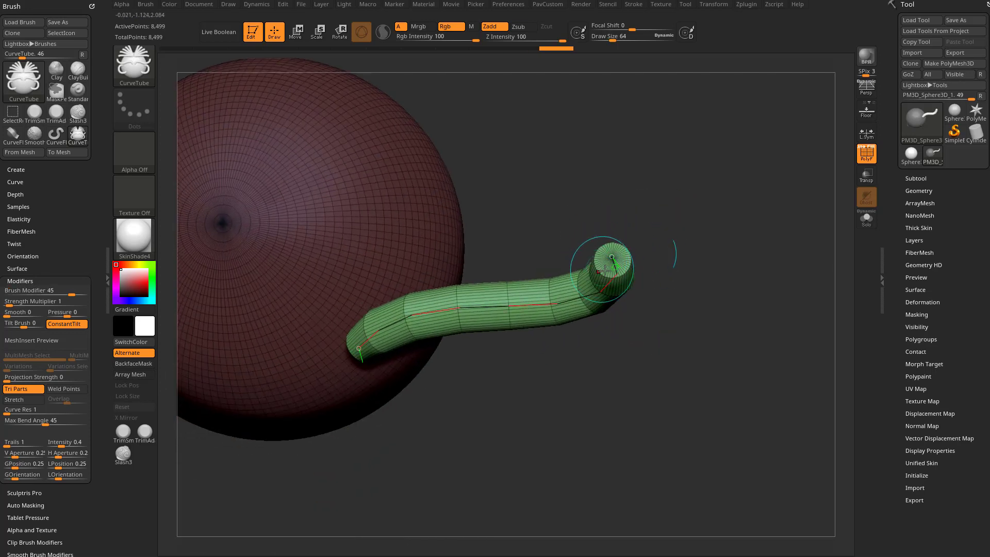
drag(651, 274, 682, 254)
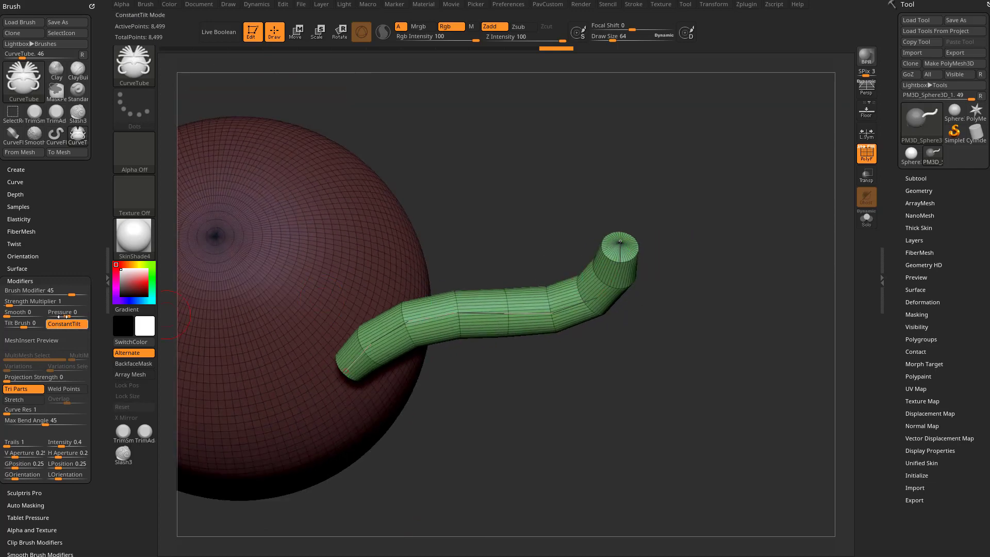
Step: Set the CurveTube brush's Brush Modifier to 4 and update the tube's curve with the new setting
click(51, 290)
text(4)
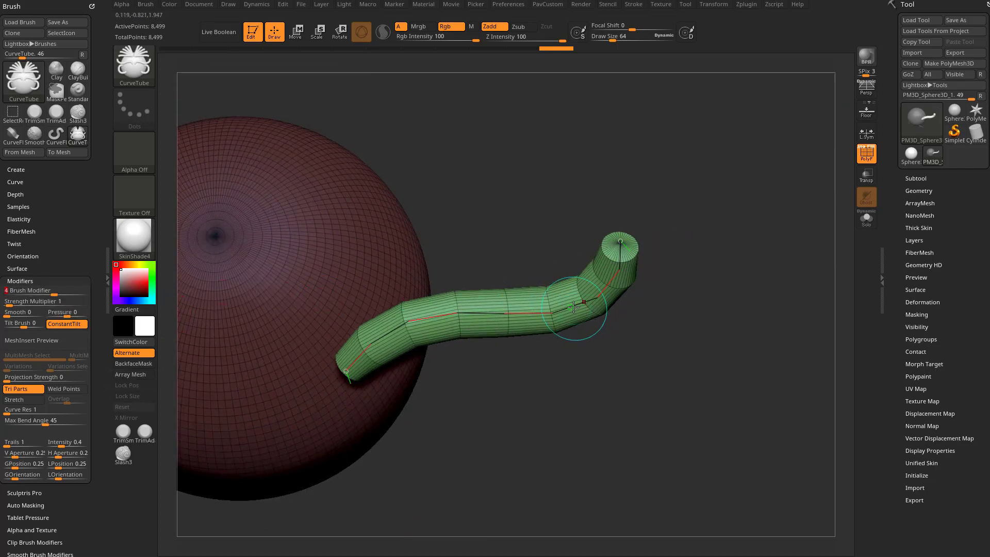
key(Return)
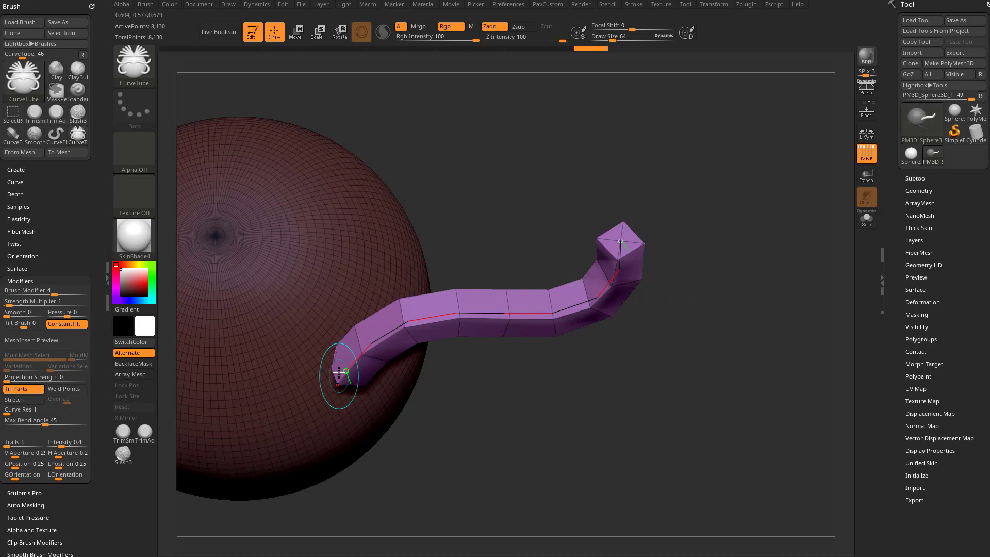
mouse_move(651, 278)
mouse_down()
mouse_move(725, 194)
mouse_move(649, 278)
mouse_up()
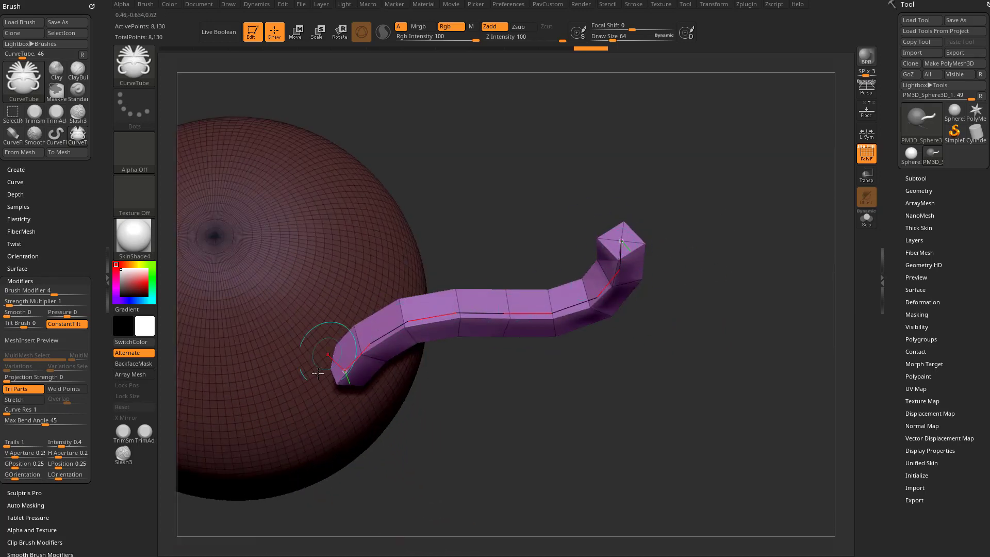
drag(710, 275, 483, 356)
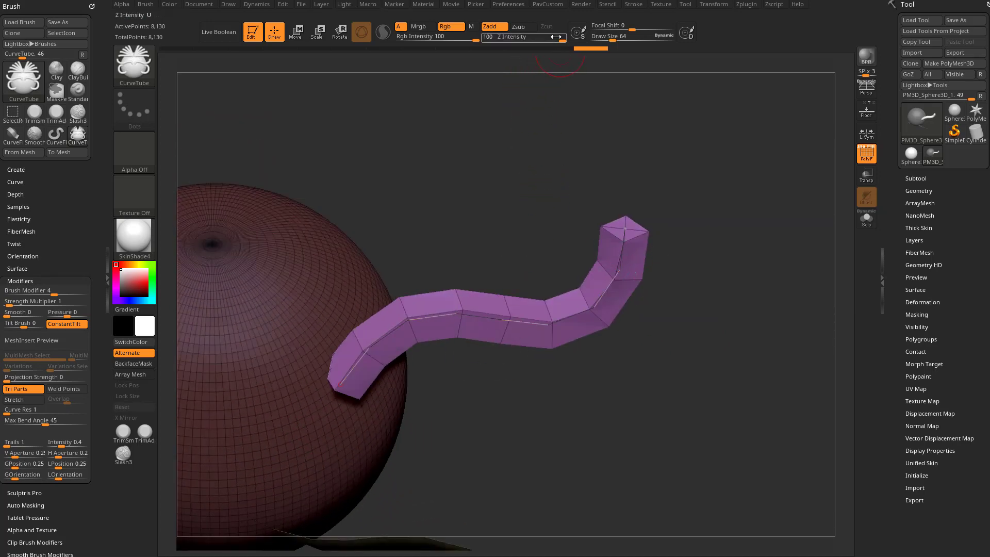
Step: Lower the Z Intensity to 34 and update the tube's curve to flatten its cross-section
drag(555, 37, 533, 37)
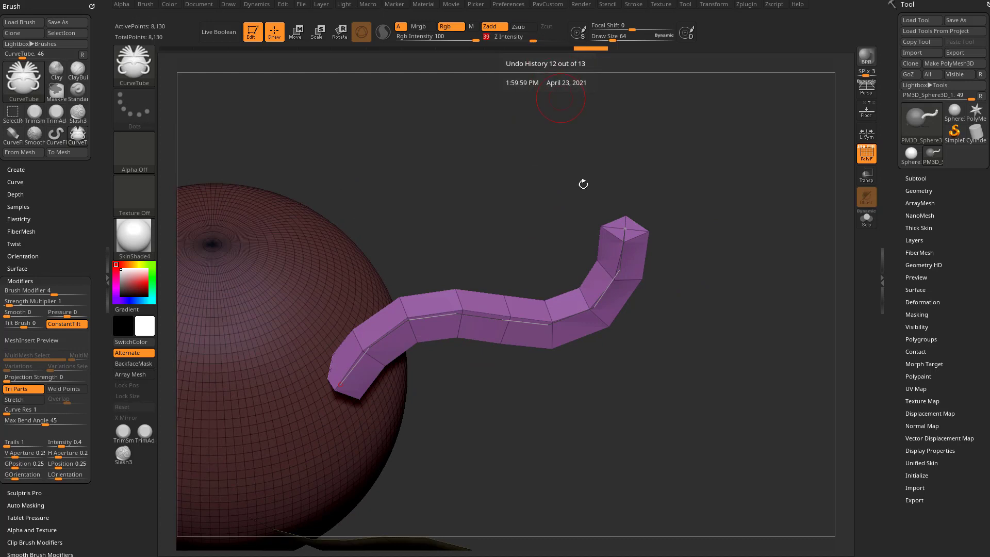
click(610, 284)
key(ctrl+z)
key(ctrl+z)
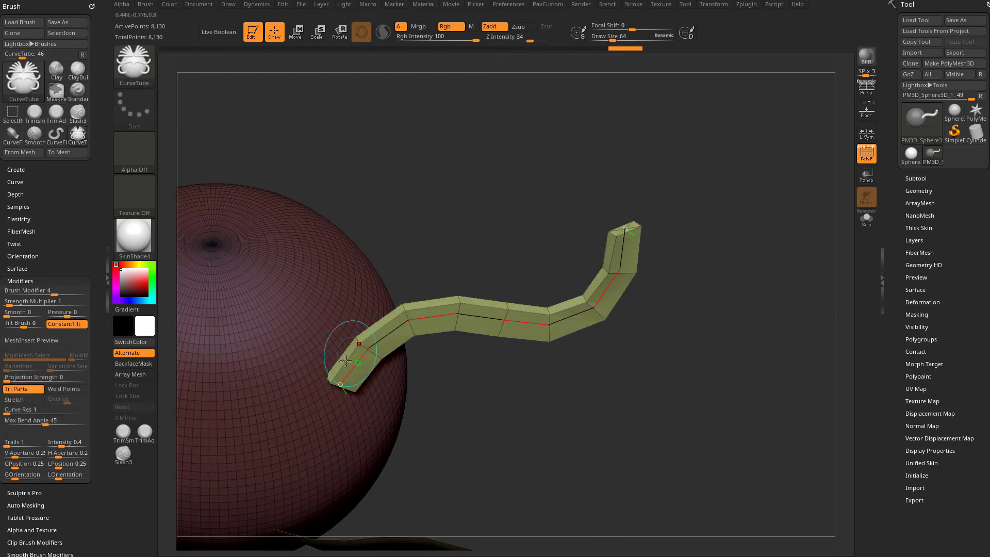
drag(688, 253, 571, 172)
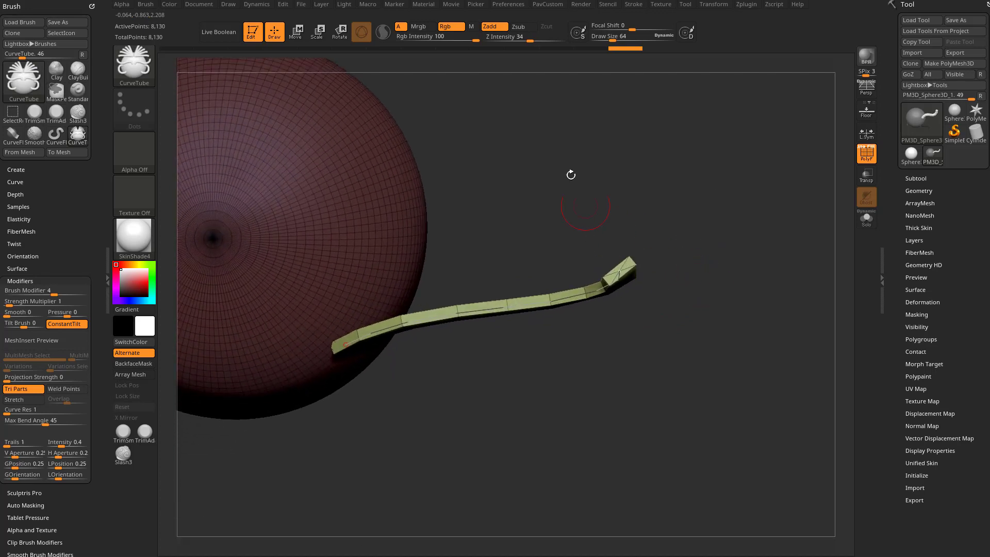
Step: Reduce the Z Intensity further to 26 and update the flattened tube's curve
key(u)
mouse_move(537, 38)
mouse_down()
mouse_move(576, 37)
mouse_move(525, 40)
mouse_up()
click(570, 295)
click(551, 302)
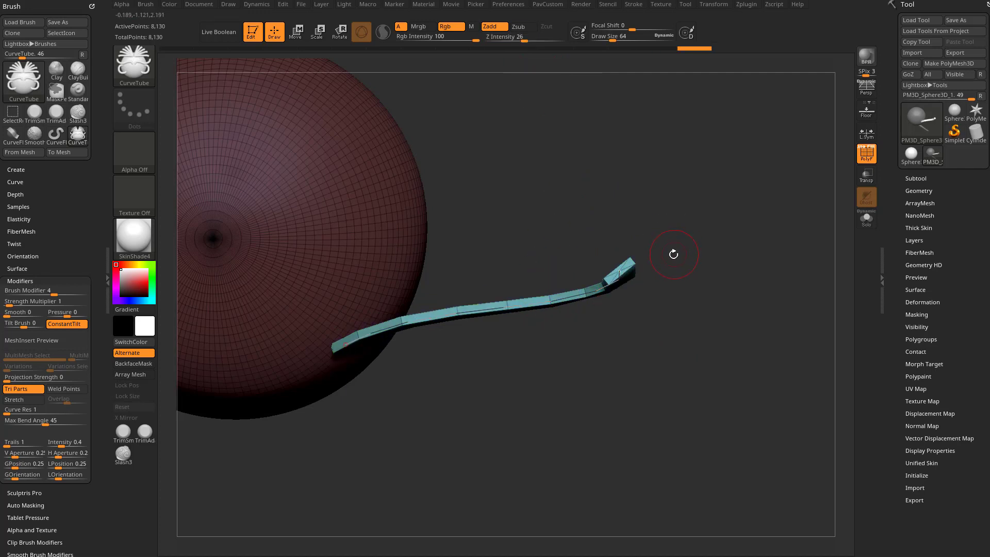
key(v)
key(v)
key(b)
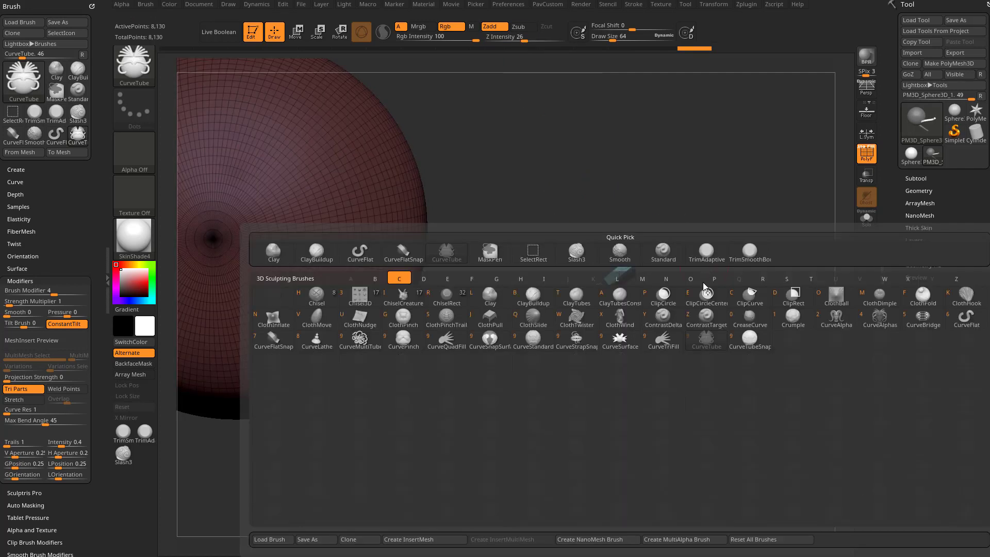
click(585, 343)
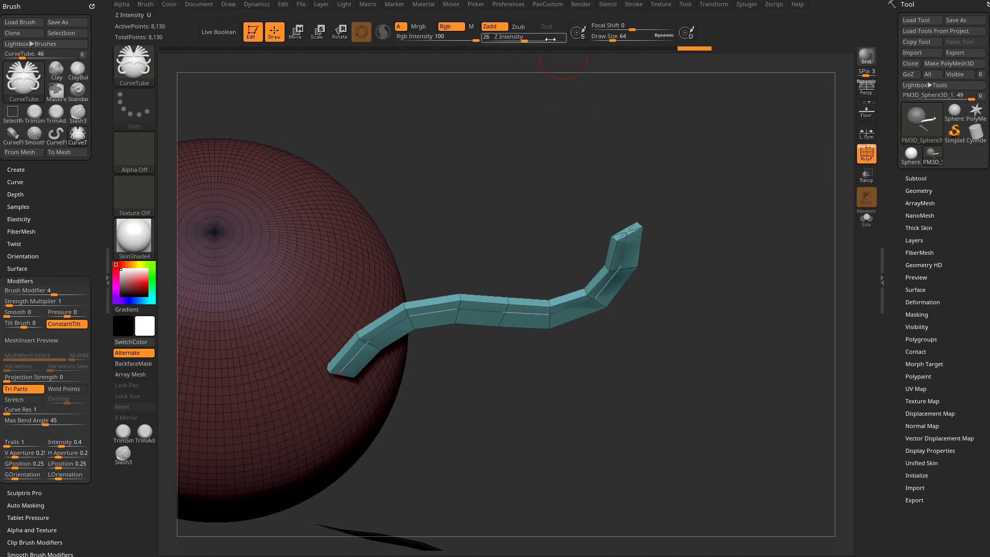
Step: Set the Z Intensity to 100 and update the full curve, undoing the accidental short tube
drag(543, 38, 571, 38)
click(616, 276)
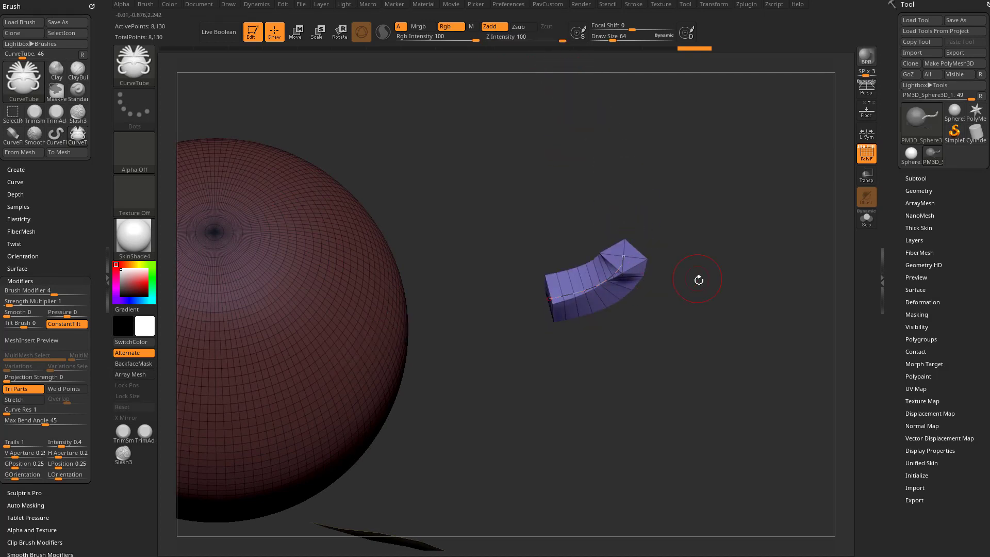
drag(698, 278, 715, 279)
key(ctrl+z)
click(611, 283)
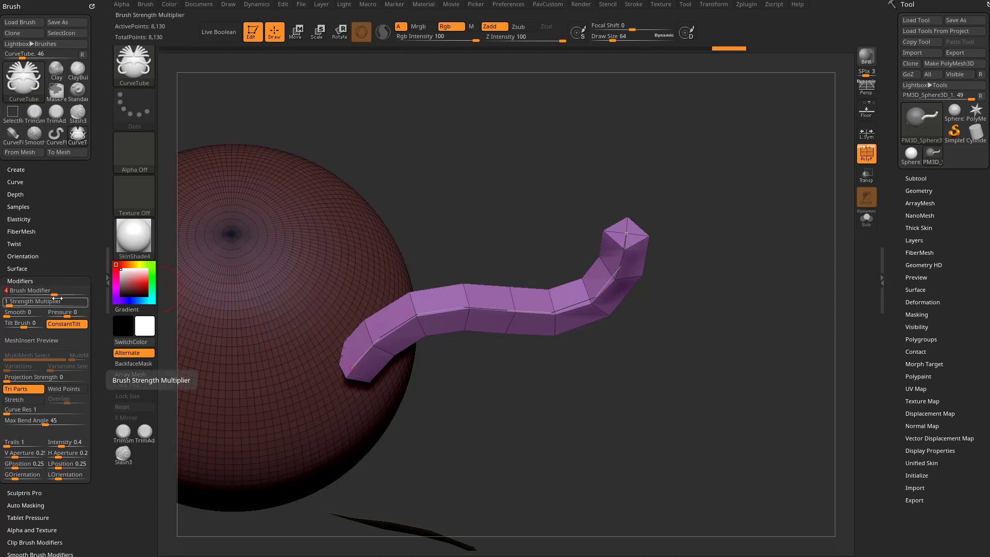
Step: Set the Brush Modifier to 0 and update the existing curve to turn the tube into a flat strip
key(ctrl+z)
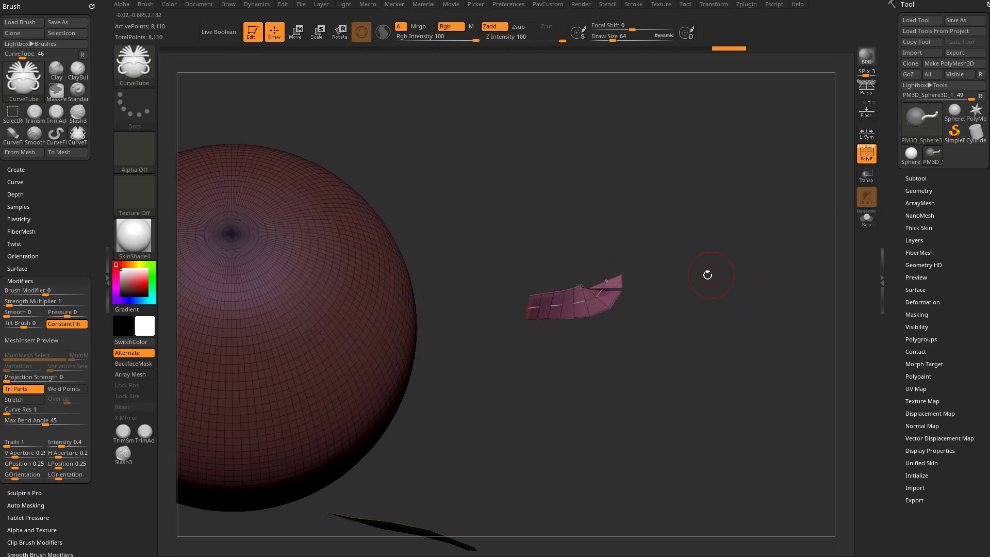
mouse_move(670, 282)
mouse_down()
mouse_move(683, 353)
mouse_move(658, 269)
mouse_up()
key(ctrl+z)
click(583, 320)
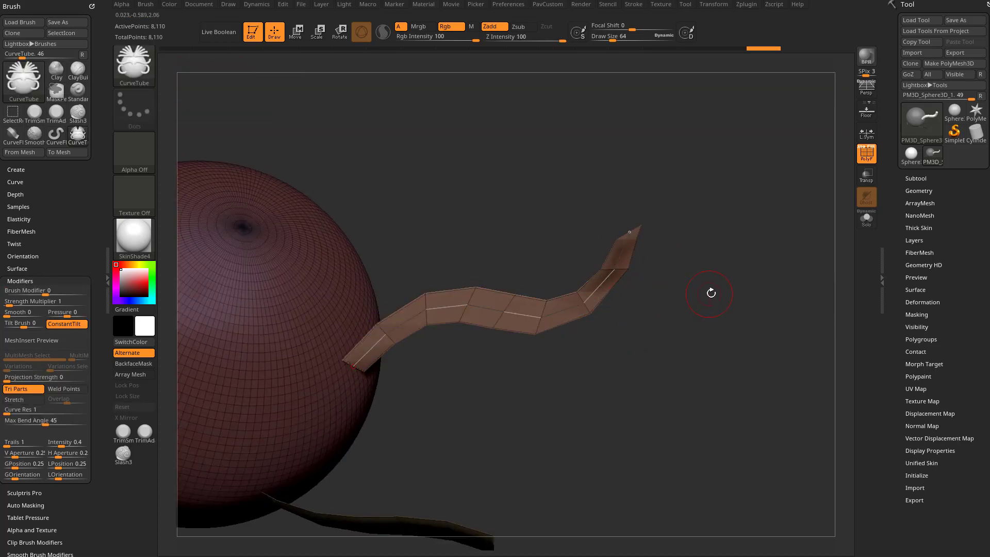
drag(711, 292, 734, 274)
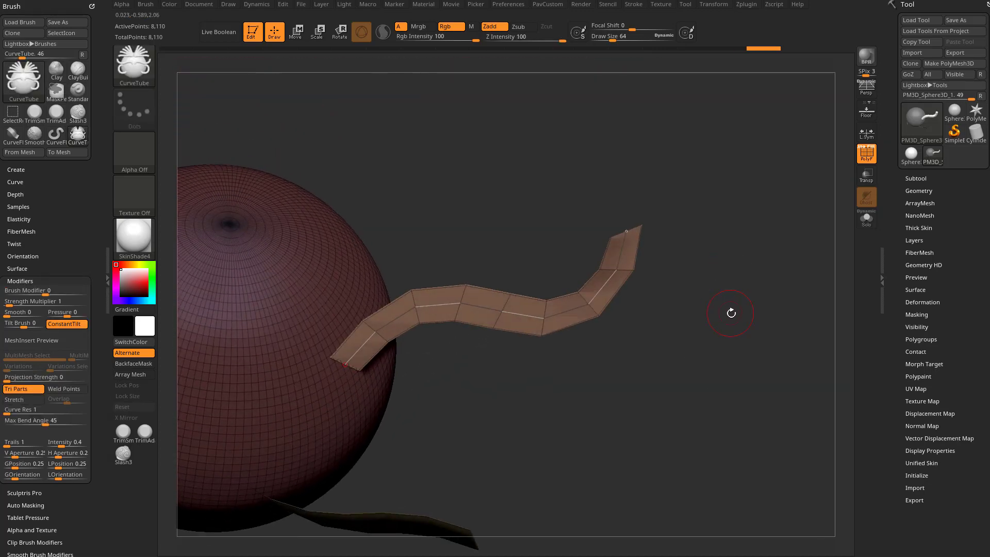
Step: Choose the CurveFlat brush and draw a wavy flat strip from the upper part of the sphere into empty space
key(b)
key(c)
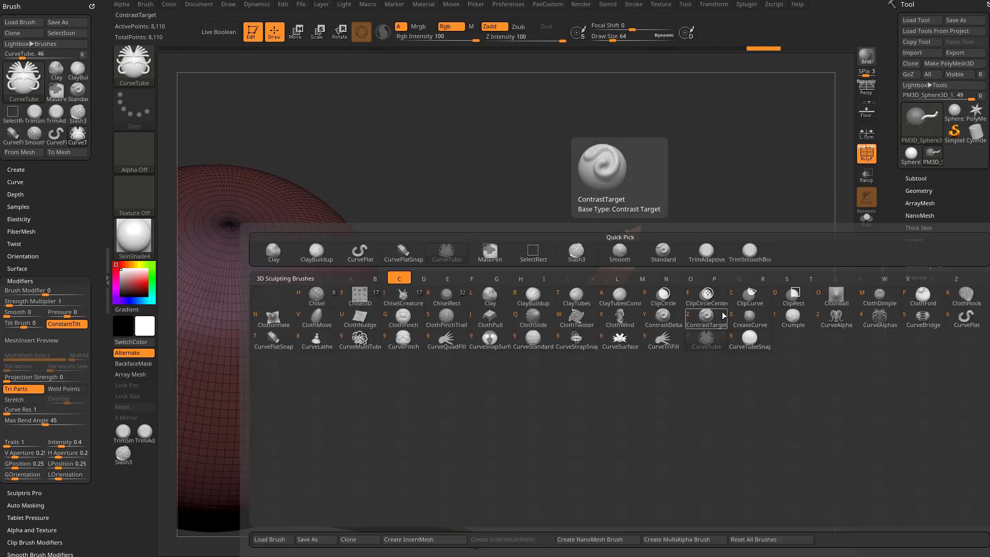
click(959, 325)
mouse_move(820, 404)
alt+mouse_down()
mouse_move(819, 360)
mouse_move(797, 316)
alt+mouse_up()
drag(396, 264, 610, 129)
mouse_move(846, 206)
alt+mouse_down()
mouse_move(787, 272)
mouse_move(672, 252)
mouse_move(771, 248)
alt+mouse_up()
mouse_move(715, 307)
alt+mouse_down()
mouse_move(740, 252)
mouse_move(711, 292)
alt+mouse_up()
Step: Switch to the browser to view the curve brush videos in YouTube's ZBrush 2021 What's New playlist, then return to ZBrush
key(alt+Tab)
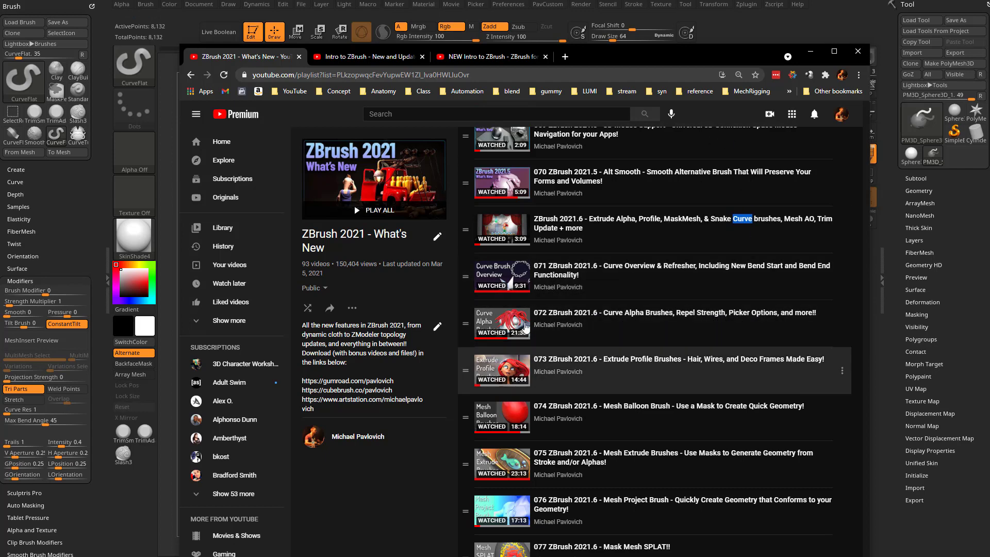
mouse_move(617, 60)
mouse_down()
mouse_move(901, 511)
mouse_move(902, 556)
mouse_up()
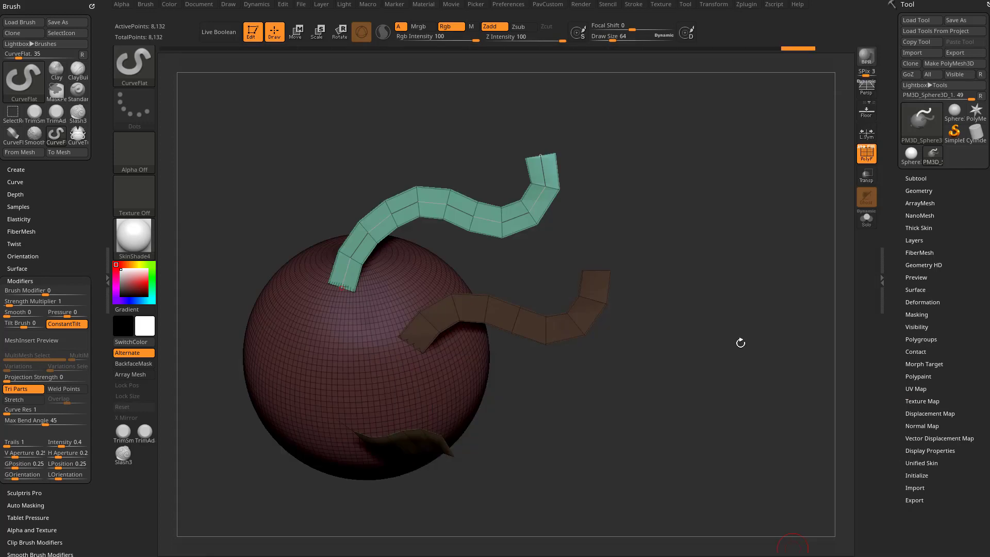
Step: Draw another flat strip from the side of the sphere that dips down and curls up in empty space
drag(686, 242, 548, 280)
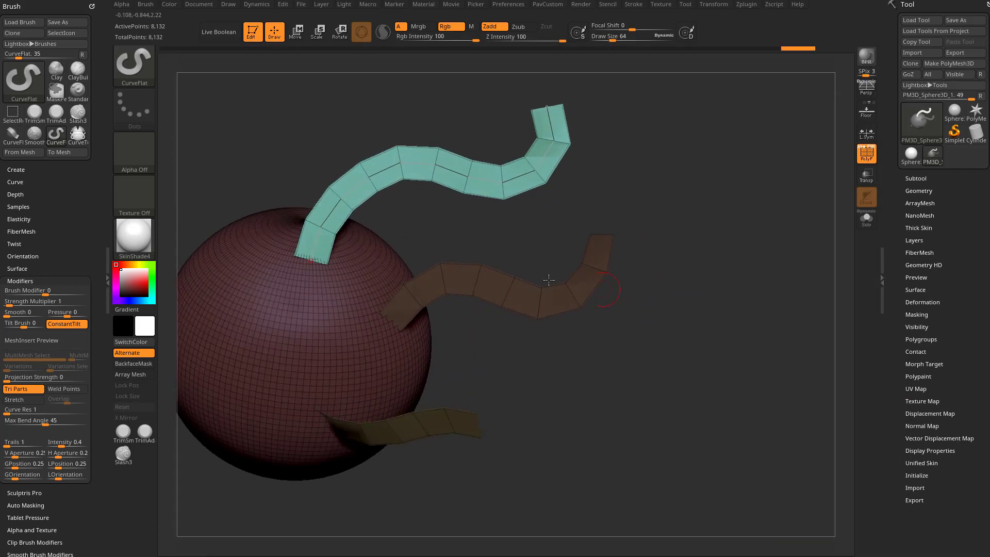
alt+drag(497, 358, 512, 351)
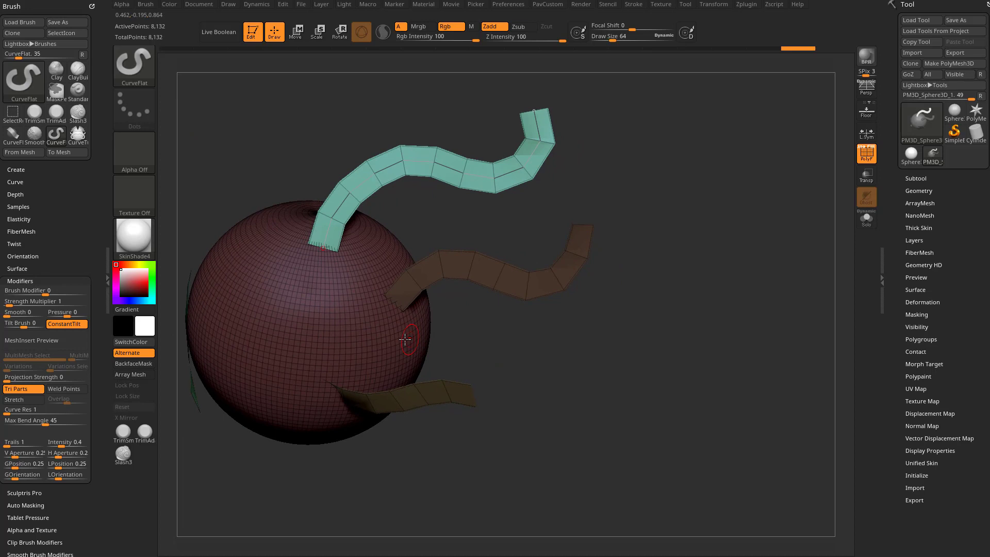
drag(378, 334, 634, 306)
click(602, 275)
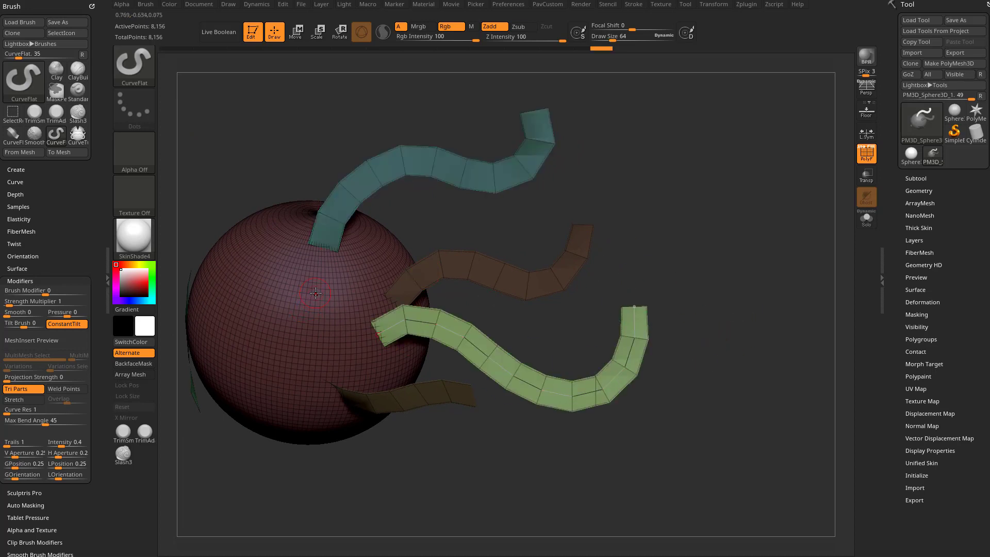
Step: Draw two flat strips running down off the sphere and extend the second one from its free end
drag(727, 307, 520, 351)
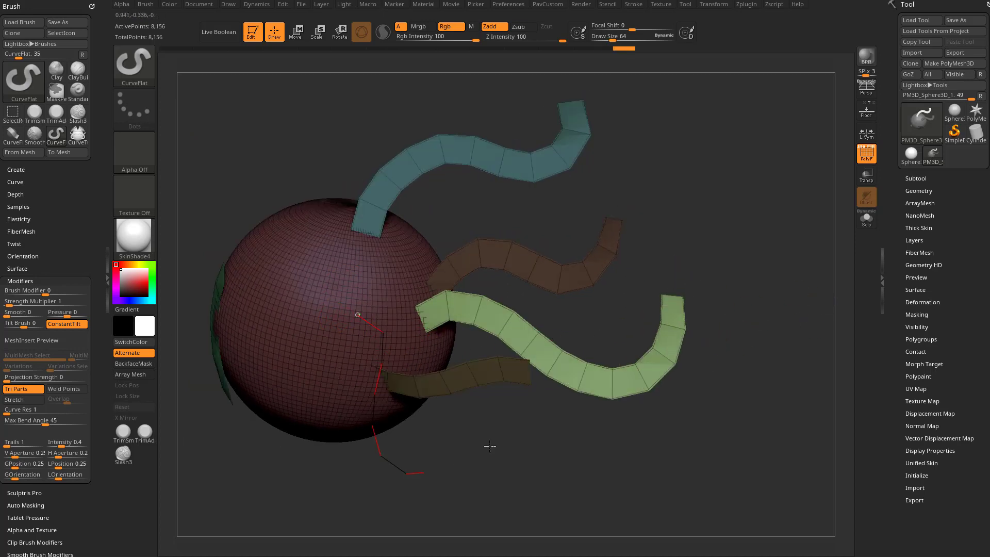
drag(490, 446, 503, 421)
mouse_move(242, 461)
mouse_down()
mouse_move(276, 491)
mouse_move(318, 357)
mouse_up()
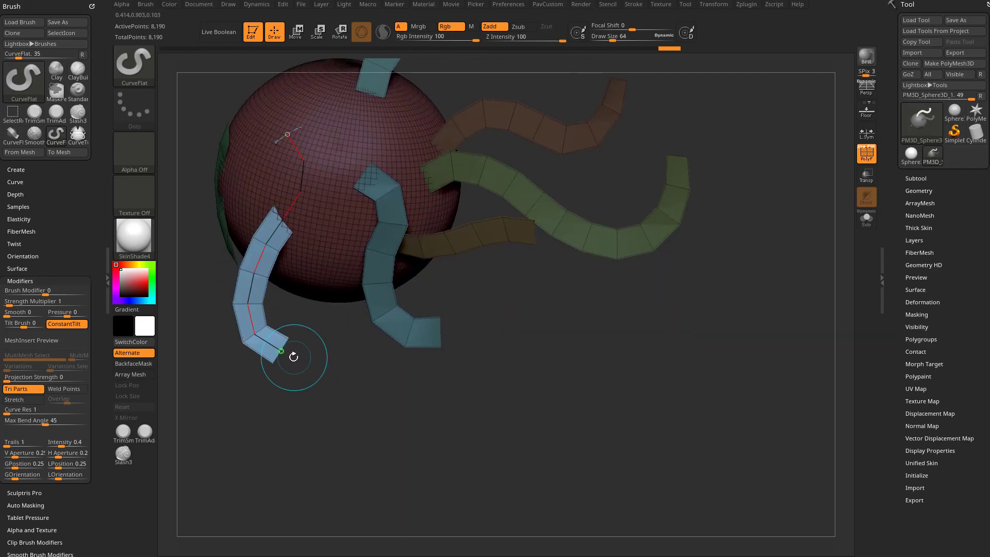
mouse_move(299, 358)
mouse_down()
mouse_move(347, 433)
mouse_move(365, 502)
mouse_up()
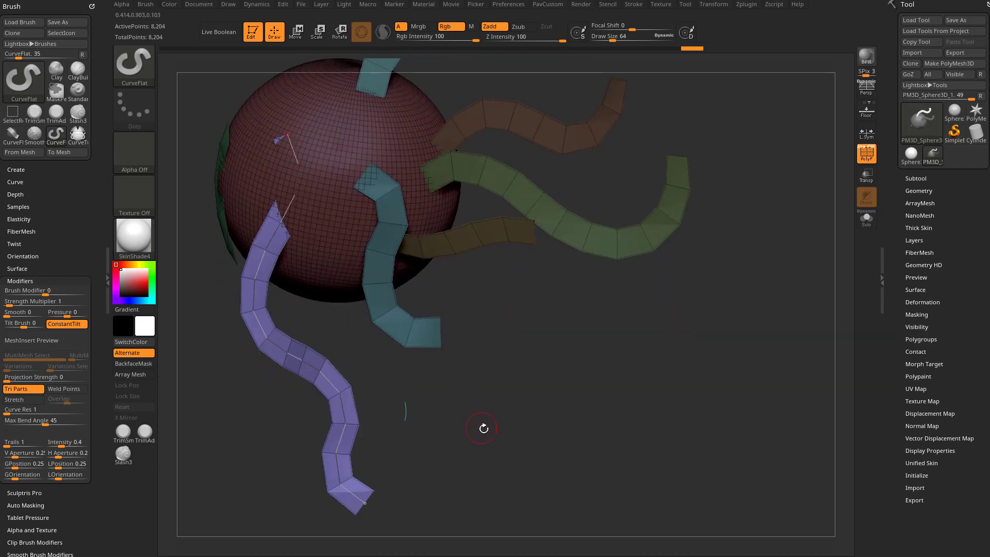
Step: Pull the extended strip's curve away from the sphere and reshape its bends in empty space
drag(498, 422, 464, 480)
drag(302, 253, 271, 289)
drag(309, 447, 329, 452)
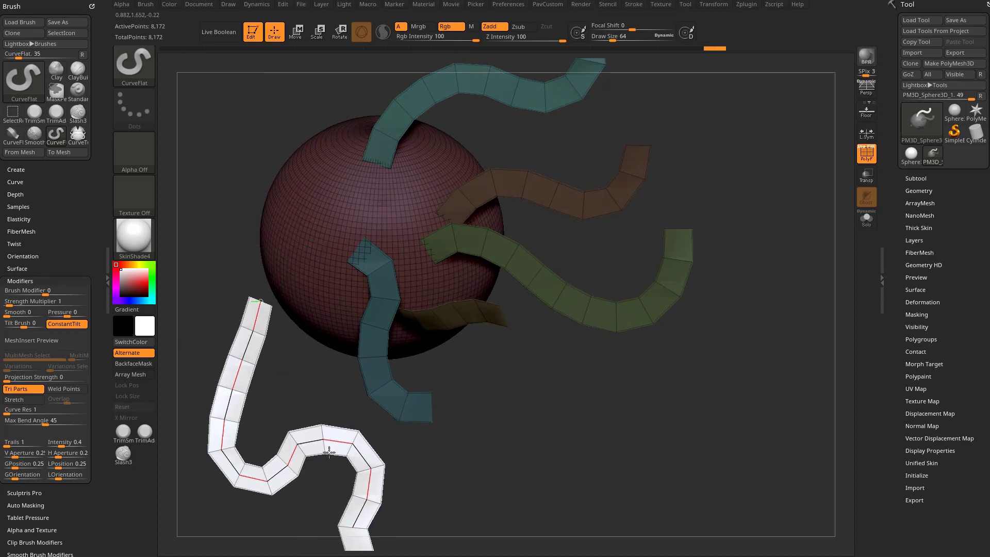
mouse_move(579, 420)
mouse_down()
mouse_move(597, 420)
mouse_move(570, 413)
mouse_move(583, 405)
mouse_up()
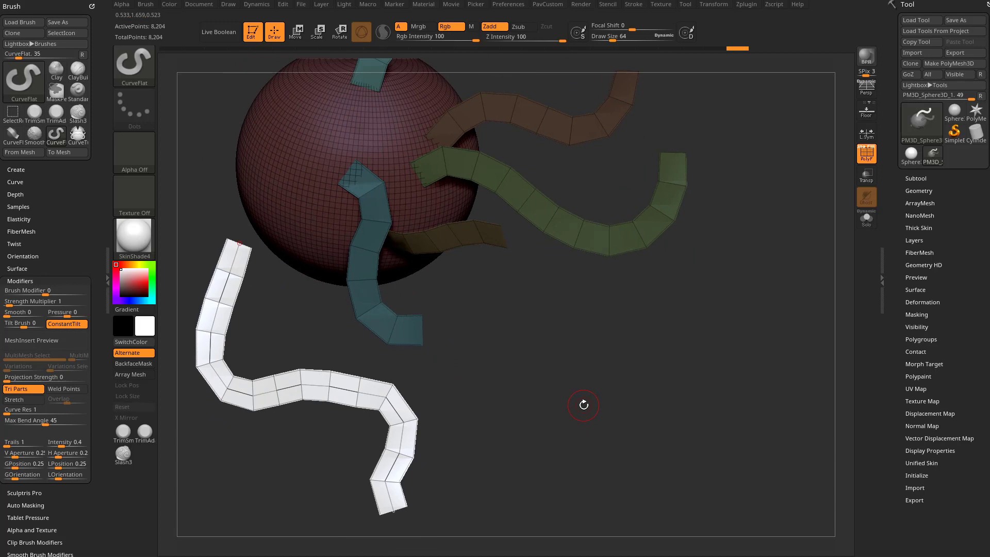
Step: Draw an arched flat strip from the top of the sphere out into empty space
drag(611, 311, 706, 235)
drag(360, 255, 236, 251)
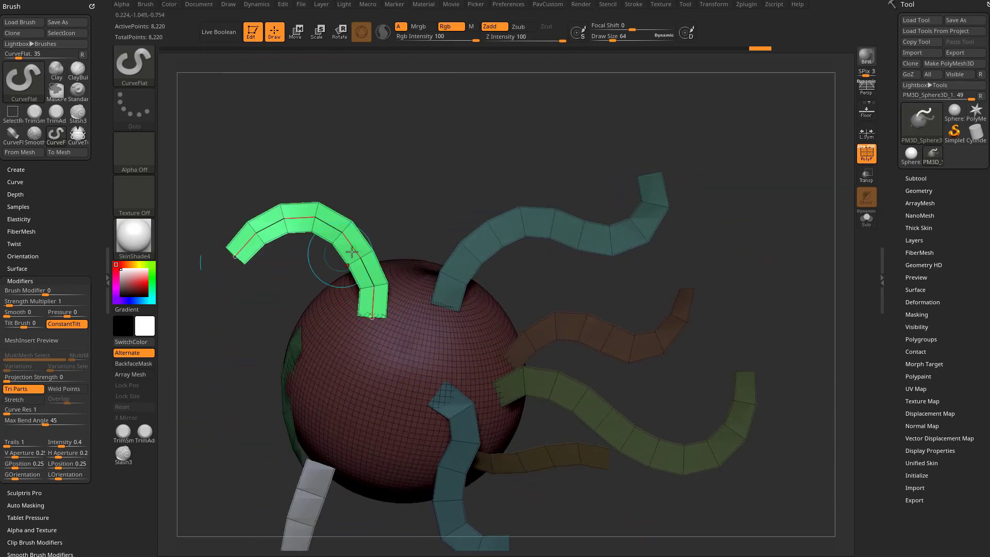
mouse_move(388, 135)
alt+mouse_down()
mouse_move(477, 170)
mouse_move(473, 205)
alt+mouse_up()
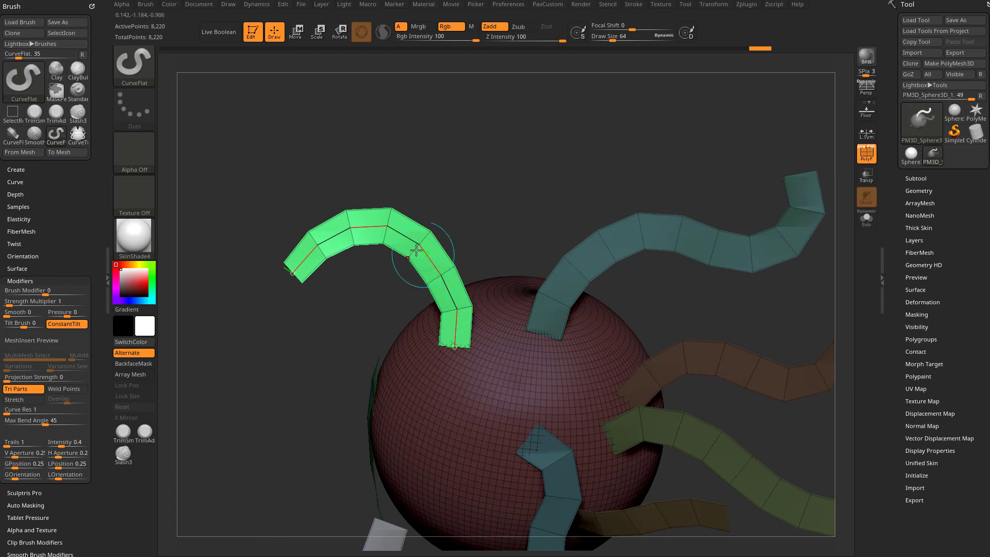
alt+drag(515, 241, 478, 234)
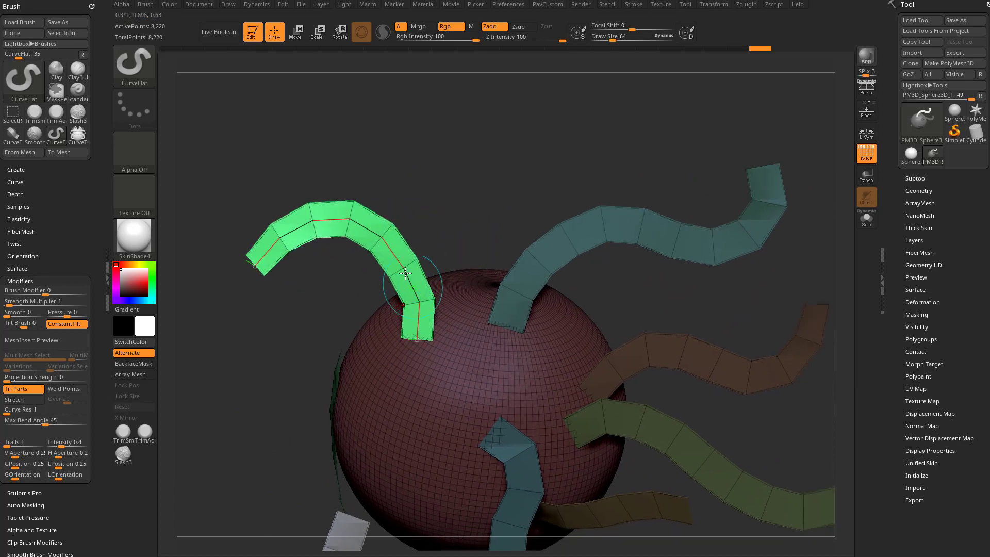
Step: Set the brush's Curve Res to 3 and update the arched strip with the new resolution
drag(80, 241, 85, 163)
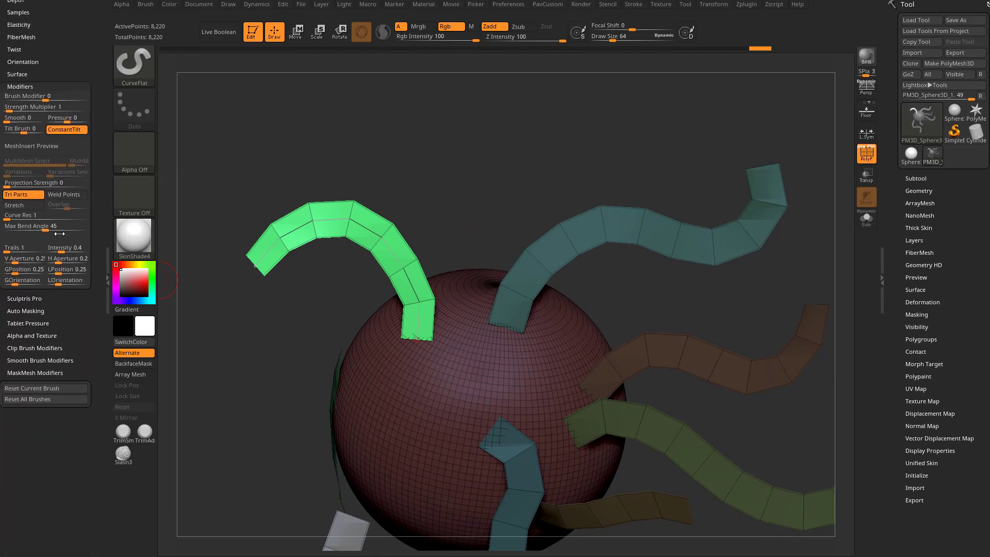
drag(7, 219, 13, 220)
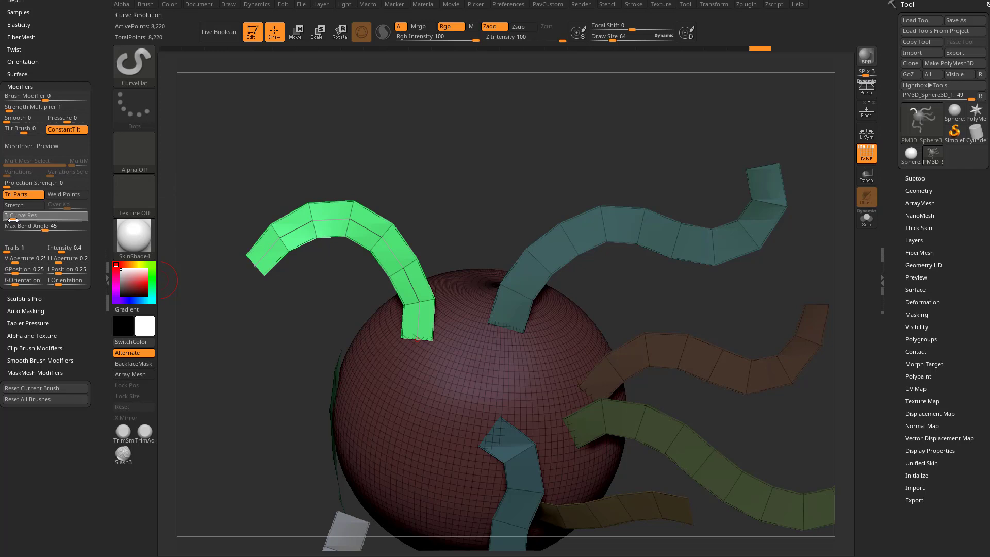
key(Return)
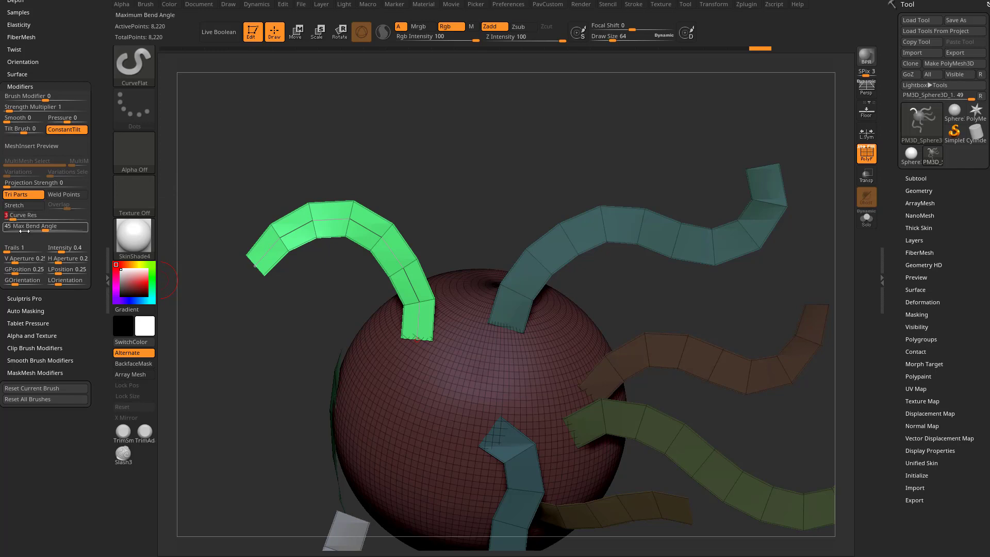
click(376, 235)
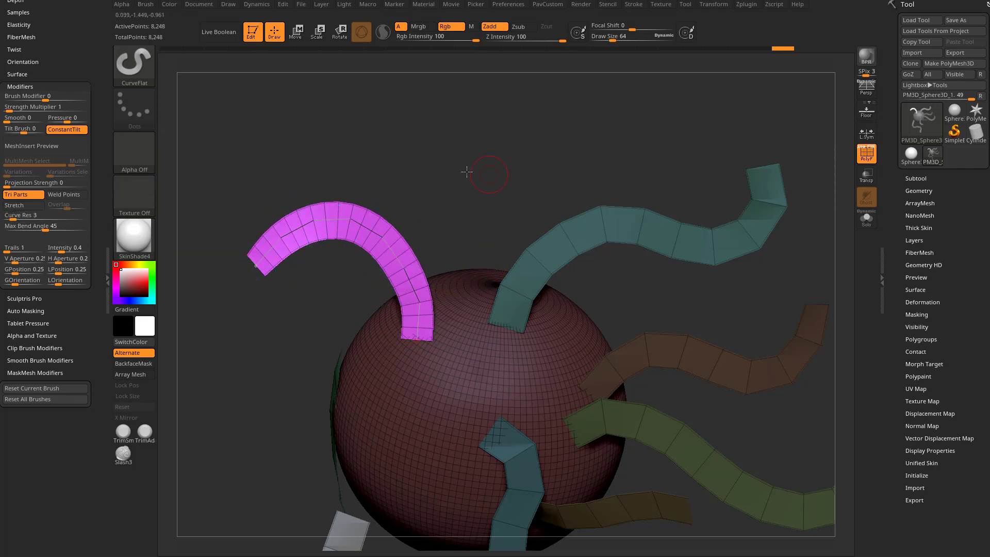
Step: Draw a long flat strip from the sphere into empty space, ending in a spiral
alt+drag(763, 216, 665, 257)
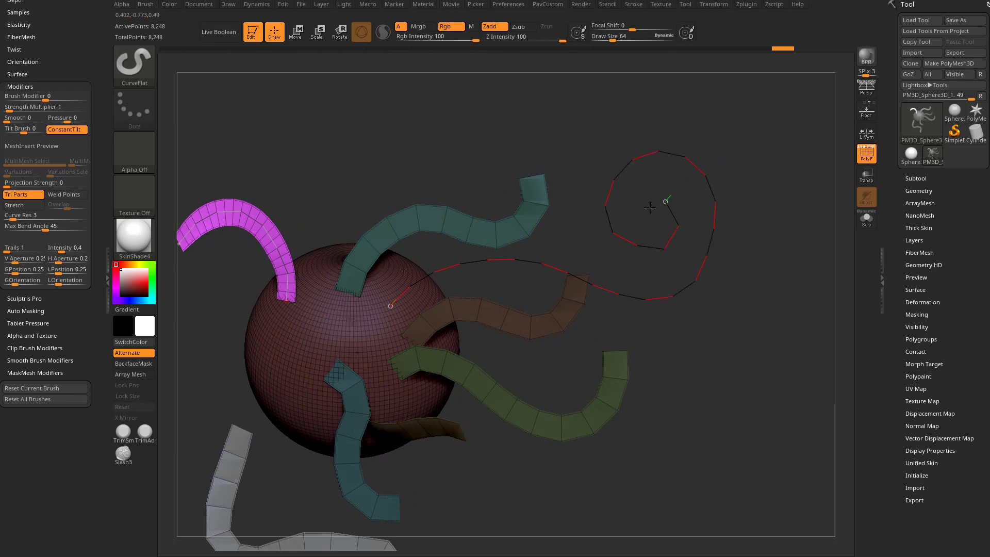
drag(649, 208, 648, 211)
mouse_move(763, 322)
mouse_down()
mouse_move(720, 338)
mouse_move(741, 314)
mouse_move(761, 356)
mouse_move(753, 372)
mouse_move(746, 362)
mouse_up()
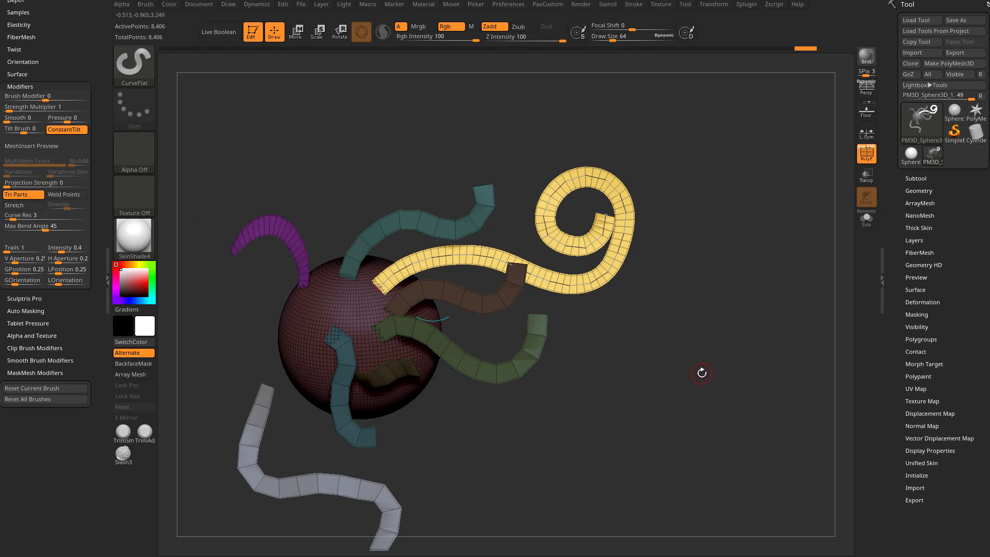
Step: Show the Subtool list and inspect the current subtool beside the model
click(915, 178)
mouse_move(950, 212)
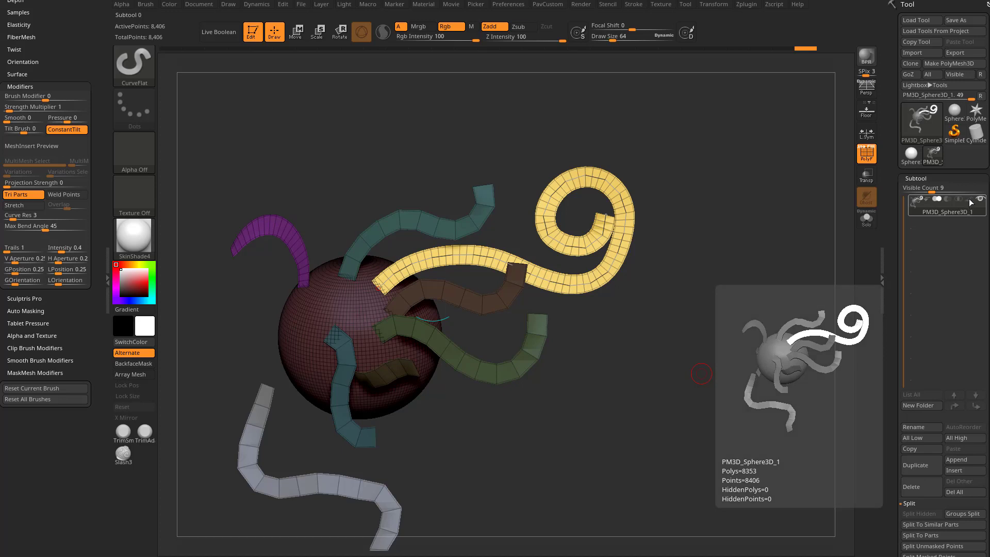
drag(693, 338, 795, 275)
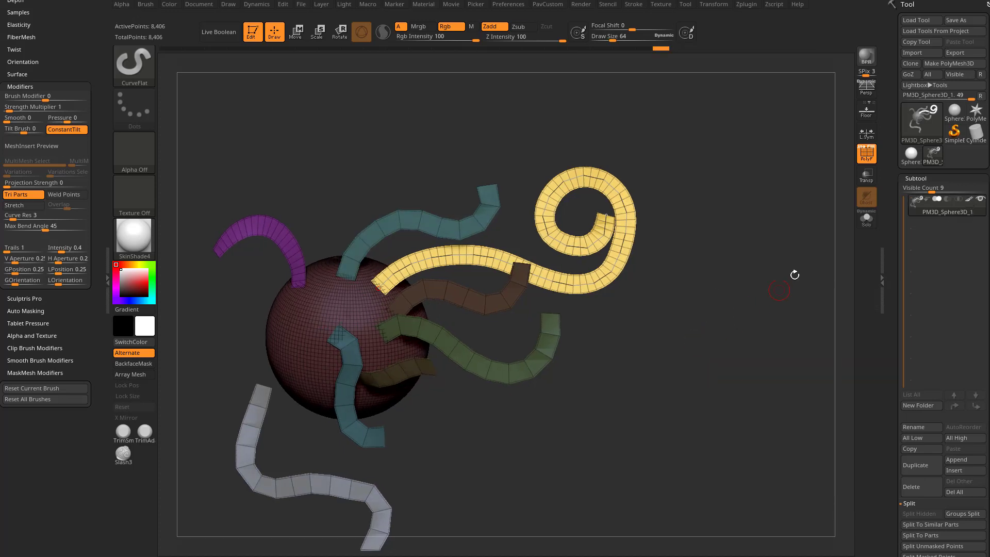
Step: Turn off the PolyFrame display and draw a question-mark-shaped flat strip upward from the top of the sphere
click(867, 154)
drag(742, 242, 734, 288)
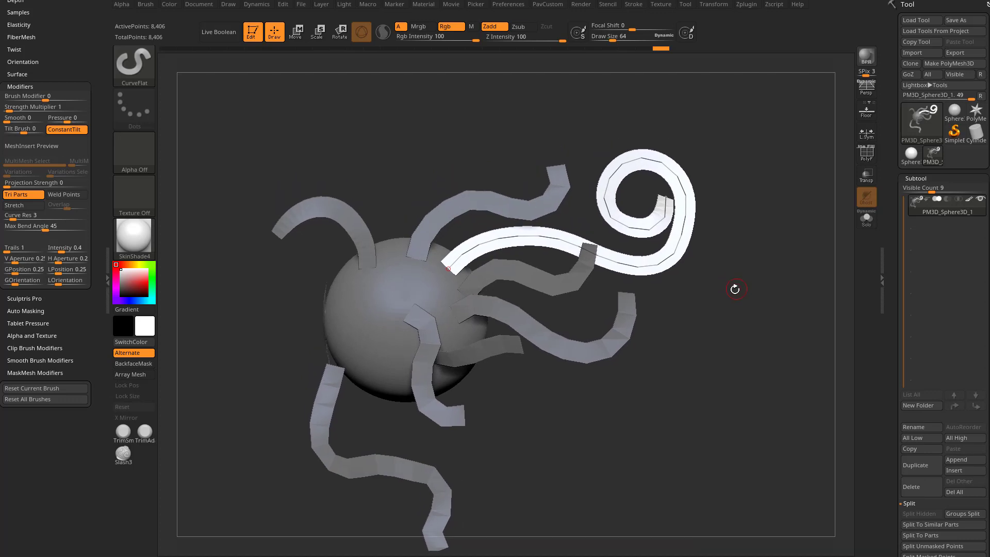
drag(393, 271, 335, 141)
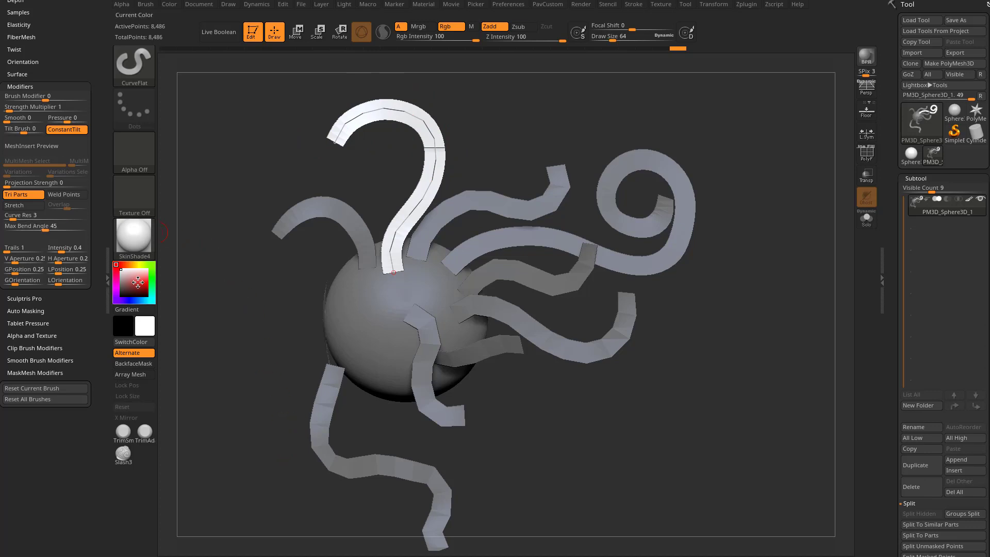
Step: Set the secondary color to red and the main color to orange-yellow, with Gradient enabled
click(147, 285)
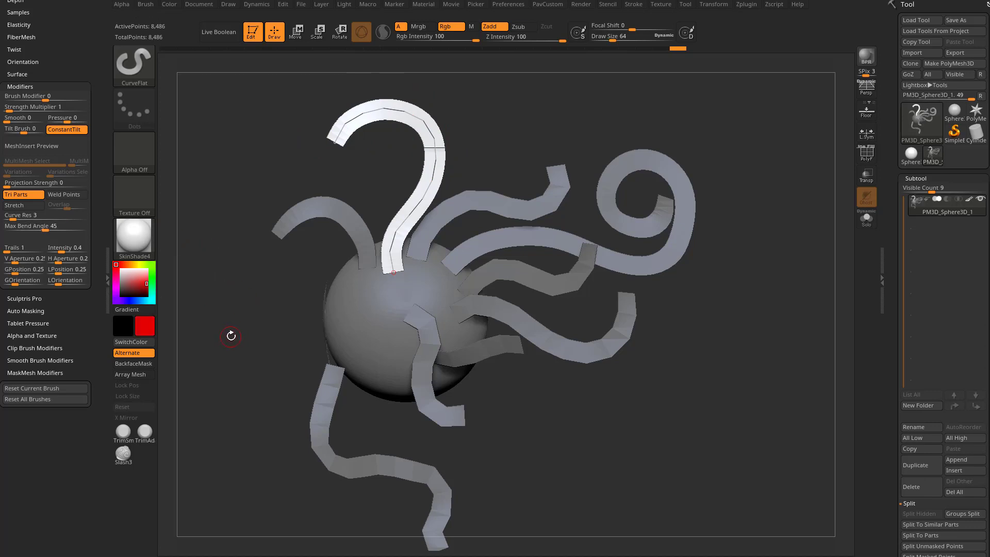
click(120, 330)
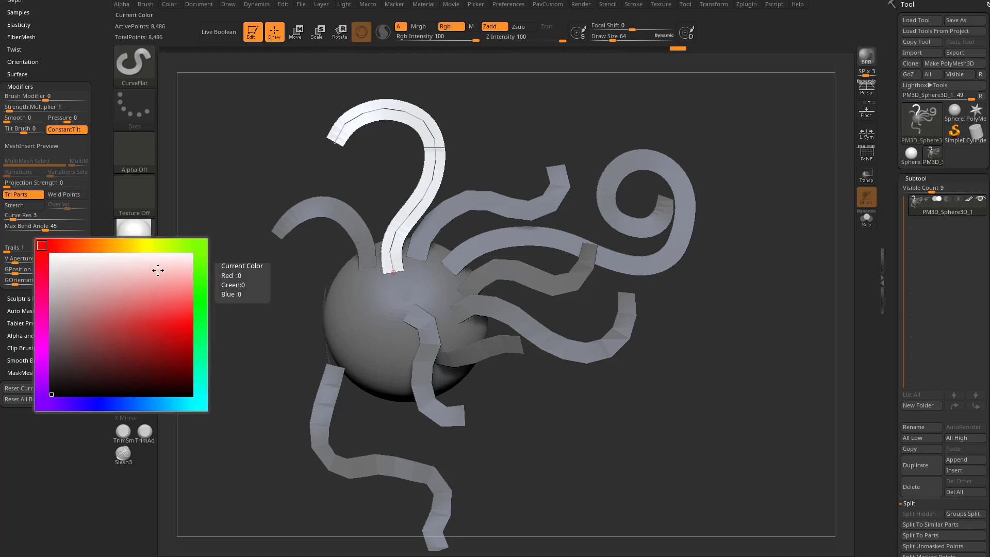
click(126, 249)
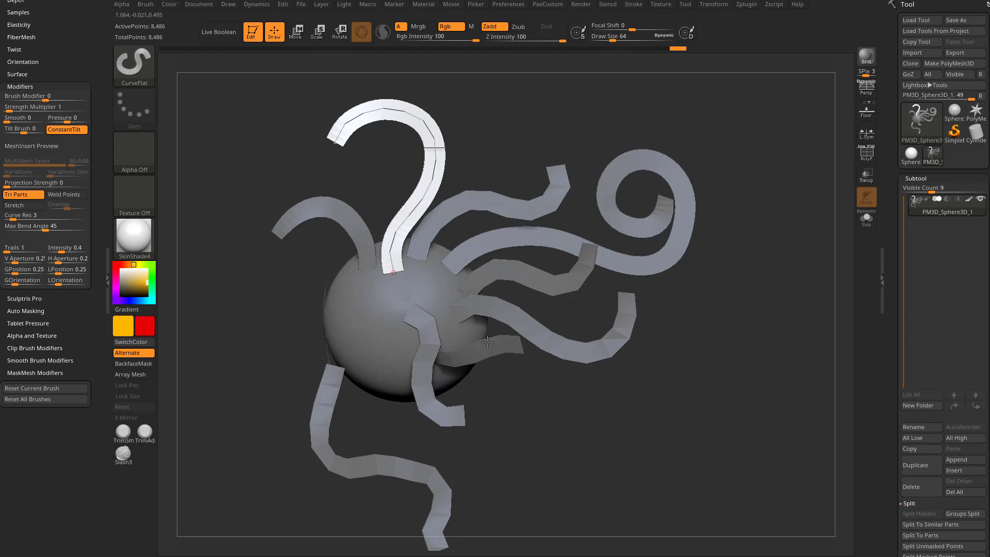
drag(738, 362, 624, 340)
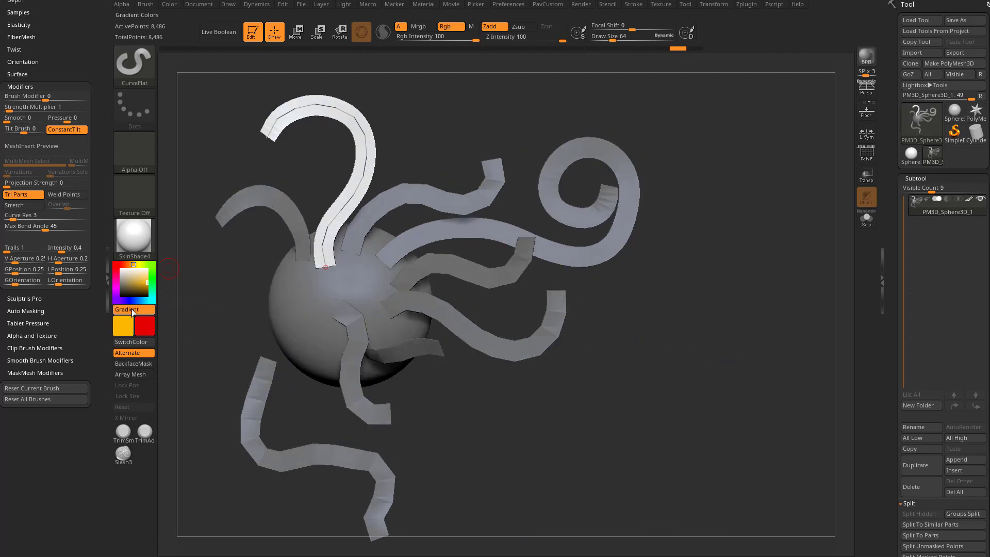
Step: Draw a U-shaped gradient strip from the sphere into empty space, and update it with the two colors swapped
drag(559, 454, 658, 375)
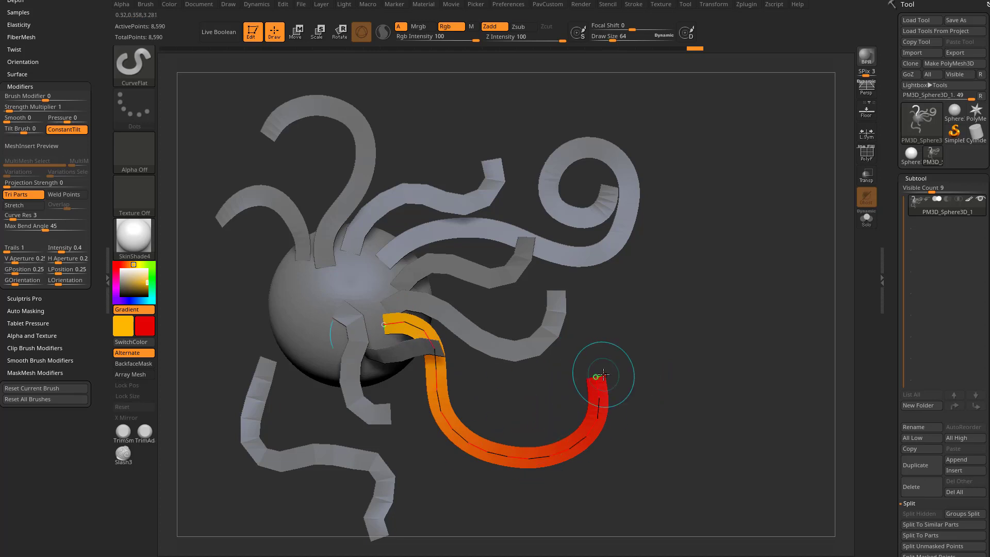
alt+drag(681, 331, 657, 333)
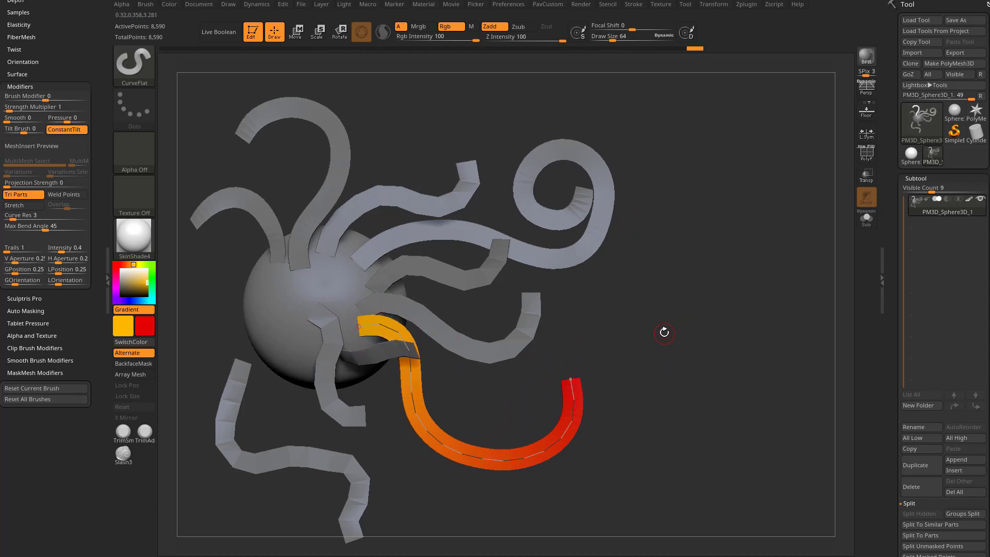
key(v)
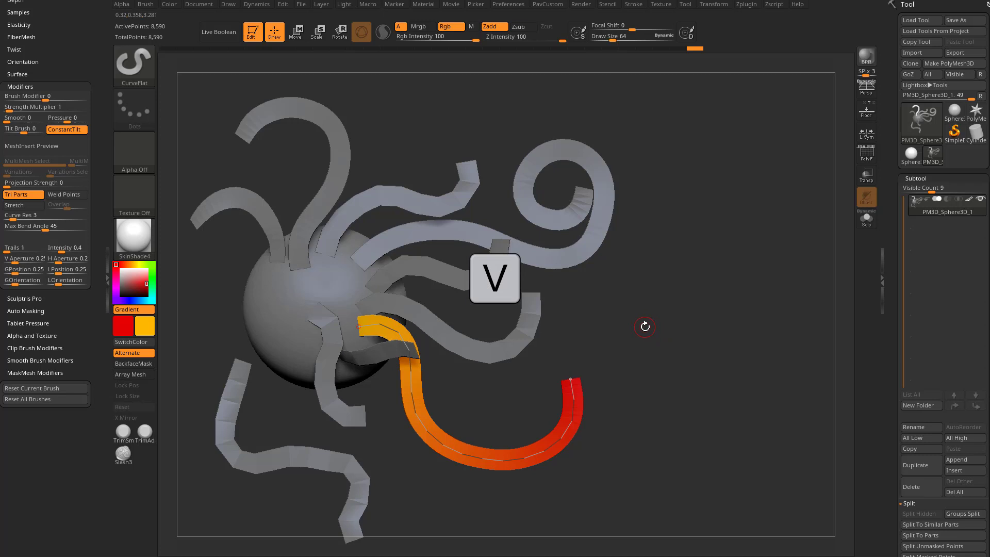
click(442, 431)
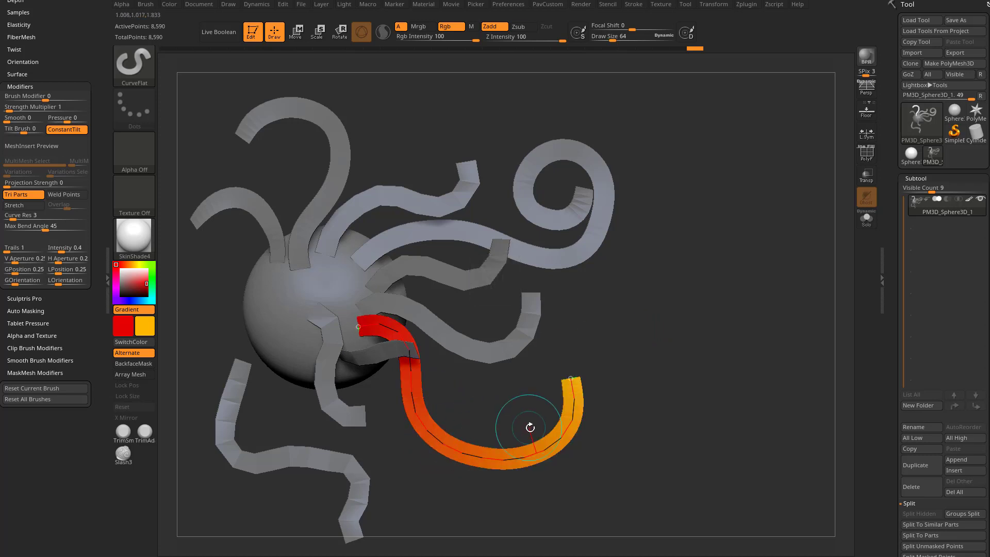
Step: Draw three red-to-yellow gradient strips from the sphere: one arching sideways, a short one downward and a tall one upward
mouse_move(626, 346)
mouse_down()
mouse_move(696, 312)
mouse_move(346, 343)
mouse_move(288, 406)
mouse_up()
drag(390, 444, 460, 445)
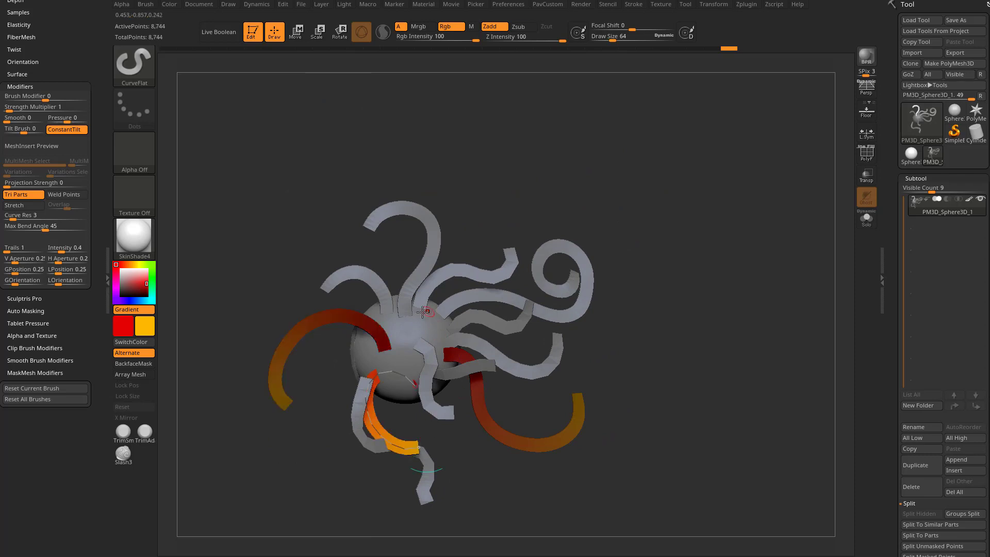
mouse_move(415, 332)
mouse_down()
mouse_move(506, 166)
mouse_move(489, 129)
mouse_up()
drag(637, 229, 668, 236)
Step: Undo the new strip that joins the tall strip's curve, and redraw it as a separate upward-bending strip
mouse_move(417, 334)
mouse_down()
mouse_move(501, 336)
mouse_move(618, 212)
mouse_up()
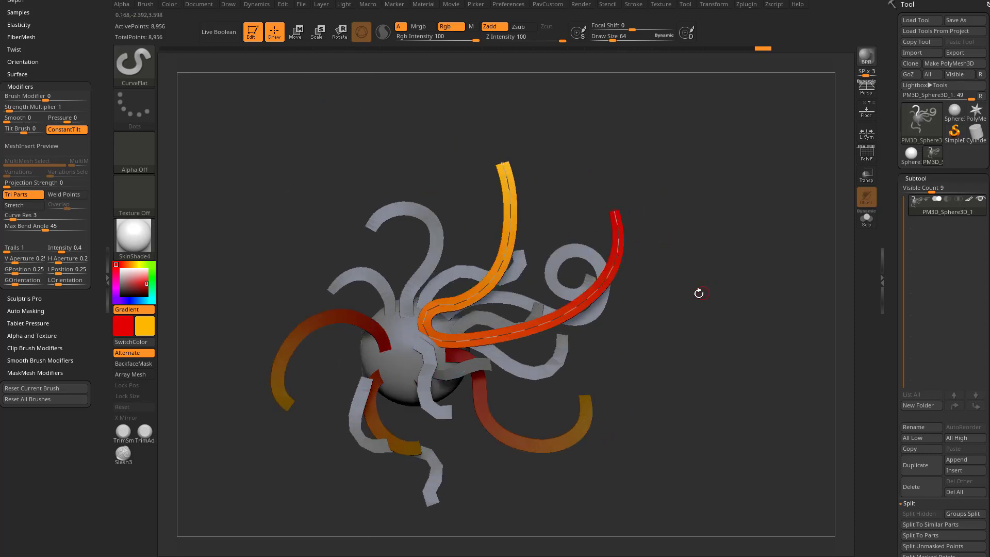
key(ctrl+z)
drag(494, 329, 591, 219)
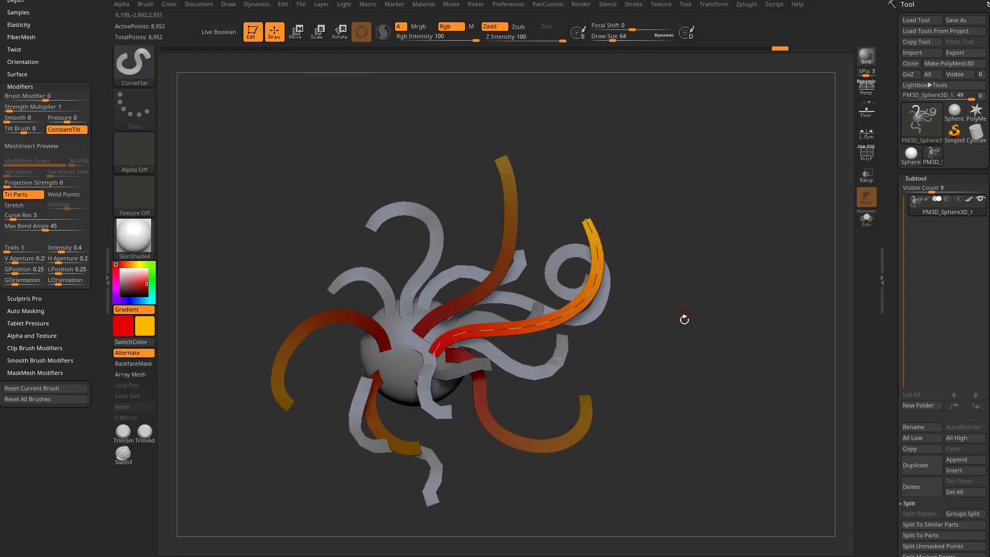
drag(683, 318, 660, 308)
Step: Draw a long wavy gradient strip from the sphere into empty space, ending in a large hook, and finish its curve
drag(392, 365, 486, 336)
drag(656, 326, 656, 327)
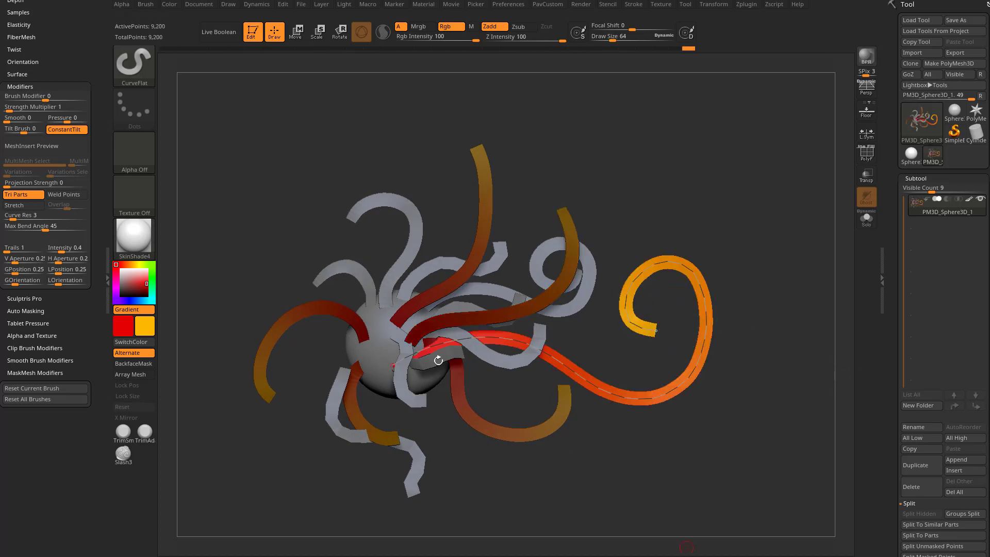
click(346, 266)
drag(314, 229, 319, 227)
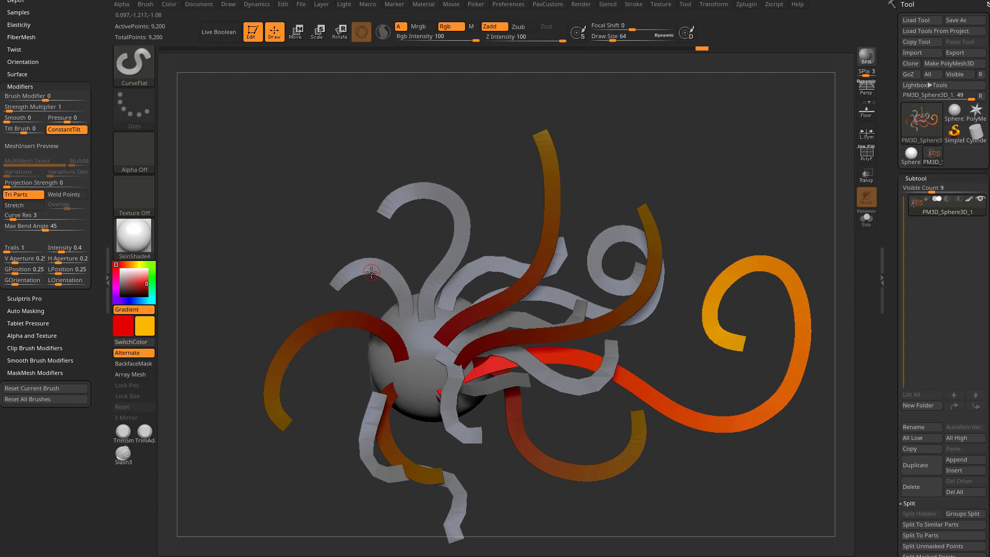
Step: Select the CurveTube brush and frame the short arched strip above the sphere
key(b)
key(c)
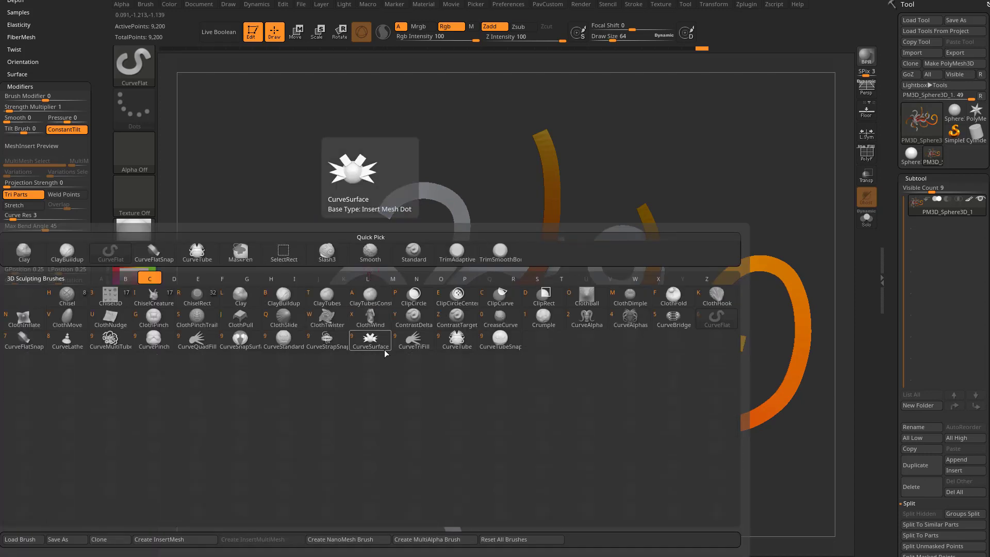
click(457, 340)
alt+drag(310, 263, 280, 211)
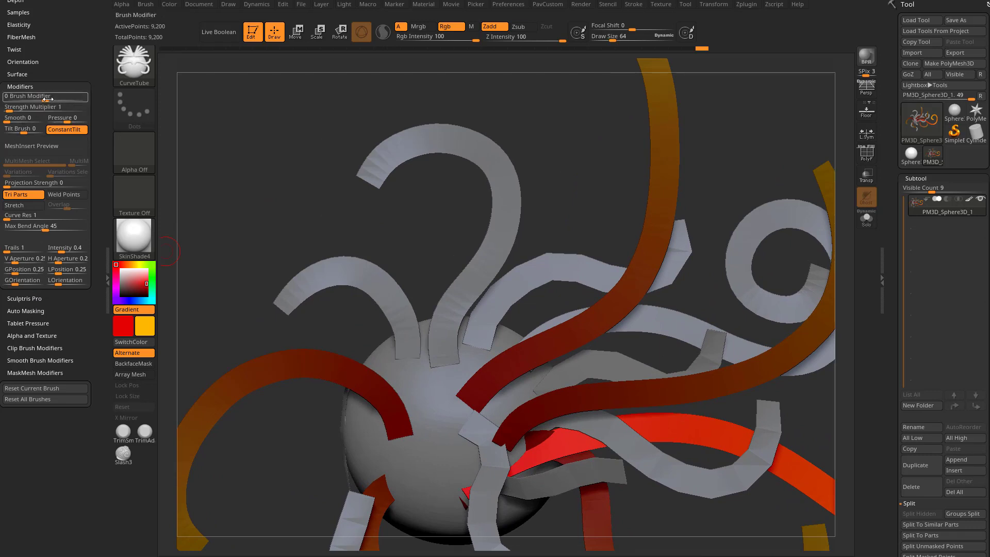
alt+drag(233, 161, 227, 239)
Step: Try drawing a CurveTube from the short arched strip with Brush Modifier 0, and undo it
drag(359, 355, 247, 146)
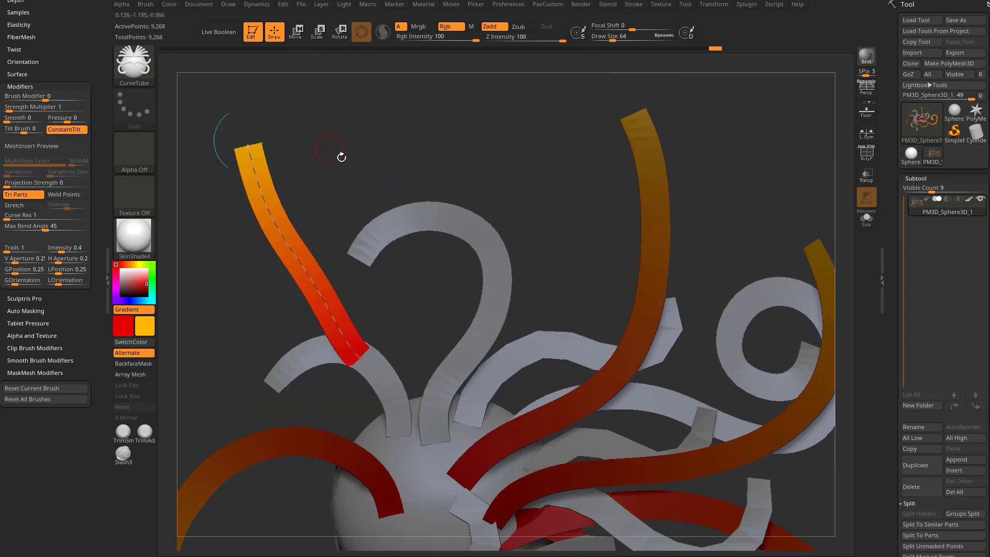
mouse_move(340, 160)
mouse_down()
mouse_move(329, 206)
mouse_move(349, 158)
mouse_up()
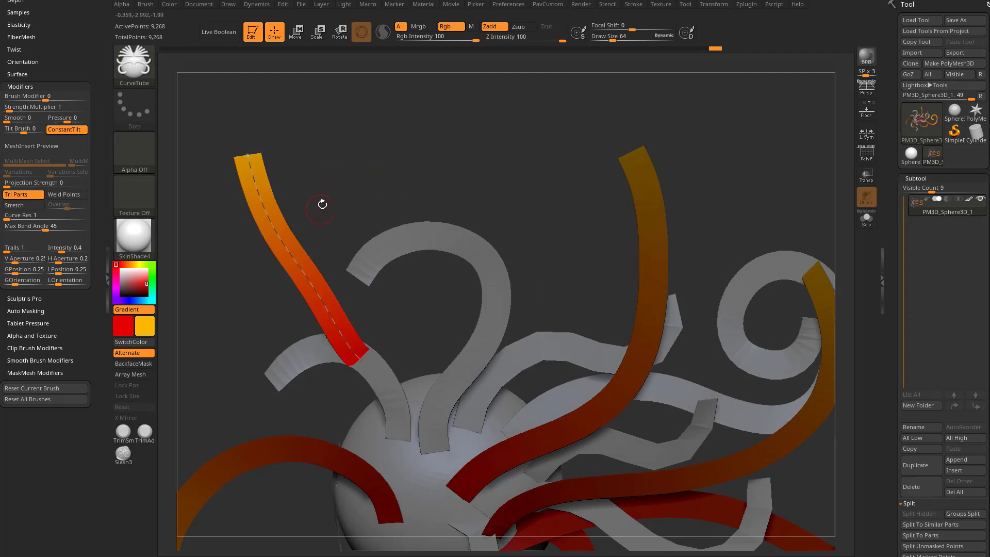
key(ctrl+z)
Step: Draw a hook-shaped tube upward from the short arched strip with Brush Modifier 12, and show its PolyFrame
click(55, 97)
text(5)
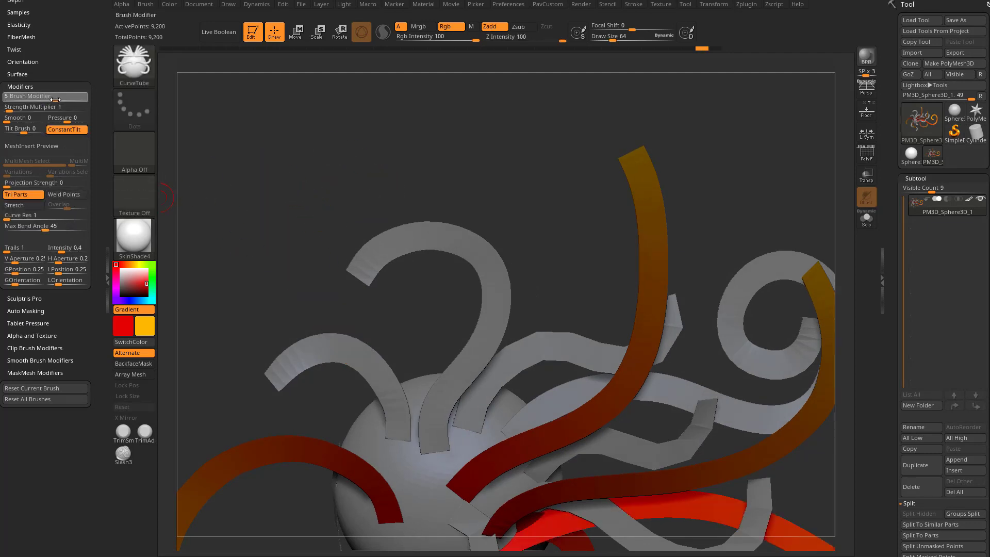
click(59, 98)
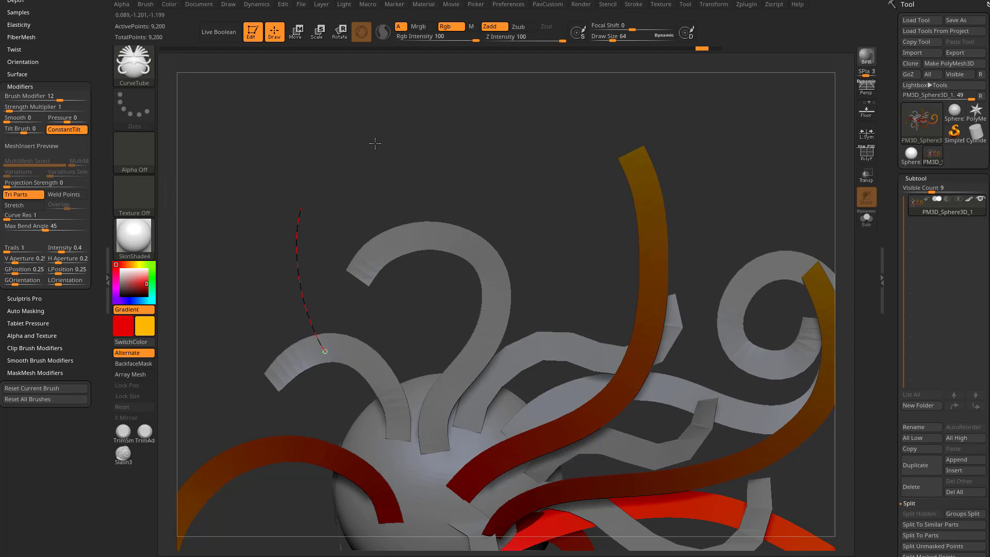
drag(375, 143, 394, 136)
mouse_move(514, 177)
mouse_down()
mouse_move(480, 237)
mouse_move(475, 217)
mouse_move(537, 220)
mouse_move(490, 177)
mouse_move(566, 199)
mouse_move(610, 172)
mouse_move(600, 222)
mouse_up()
click(865, 154)
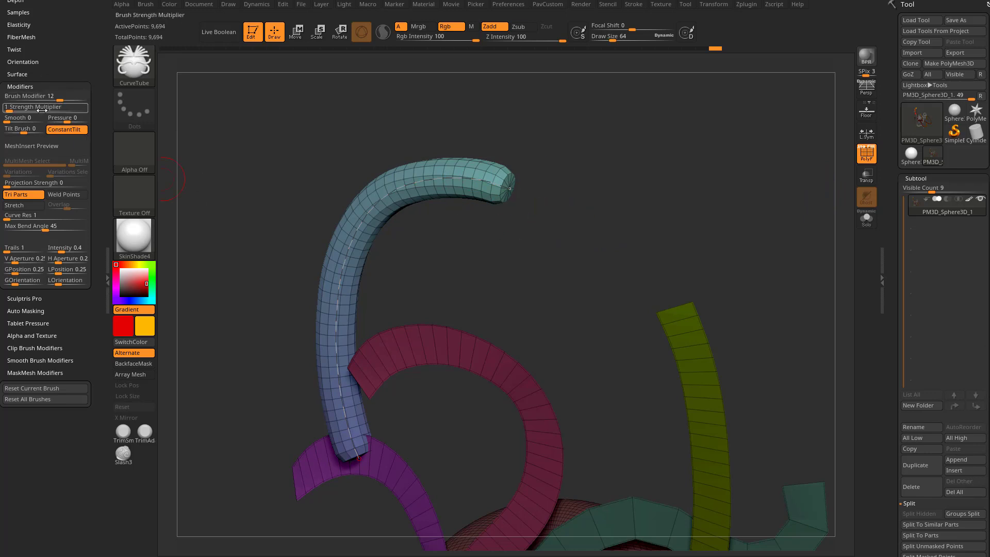
Step: Set the Brush Modifier to 24 and update the hook-shaped tube with it
click(57, 98)
text(24)
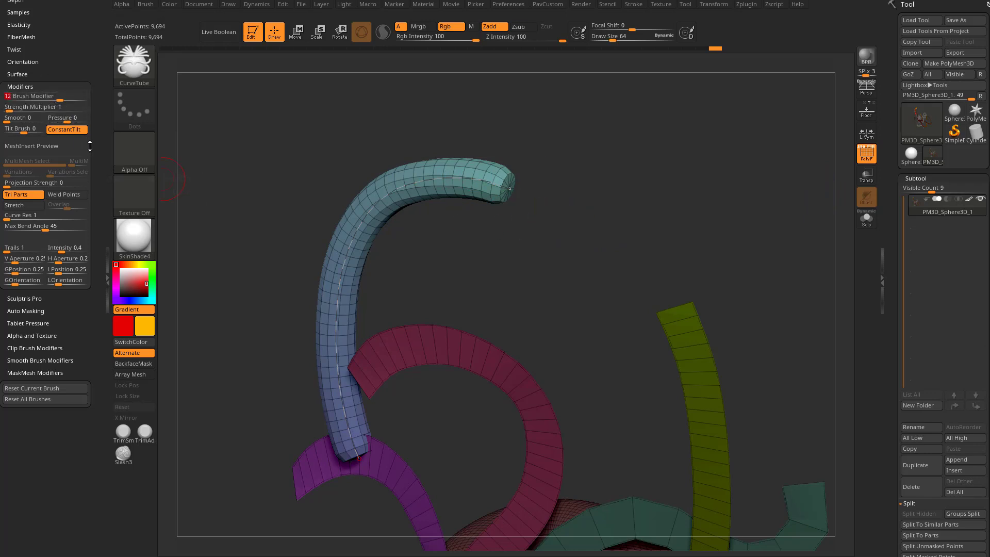
key(Return)
click(433, 181)
drag(603, 190, 484, 200)
drag(546, 215, 591, 202)
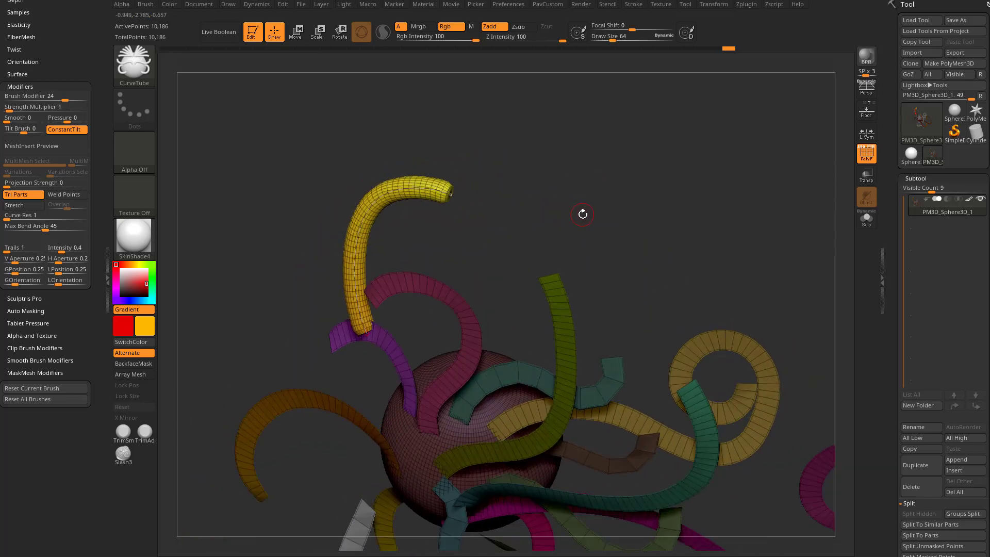